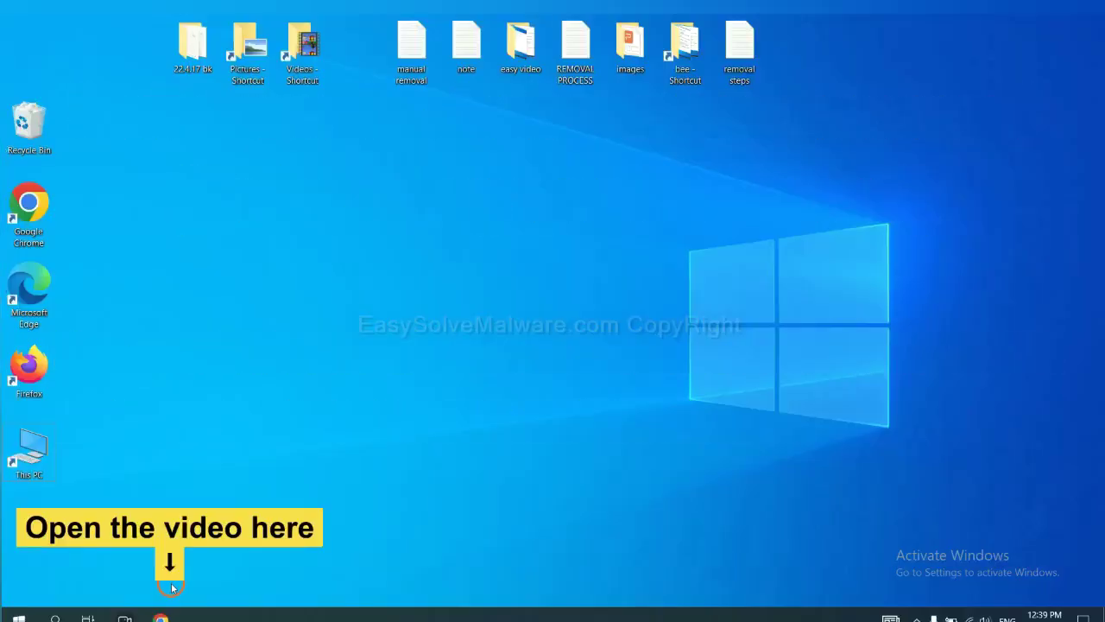
Step: Open the easysolvemalware.com removal guide in Chrome and download SpyHunter for Windows
click(163, 615)
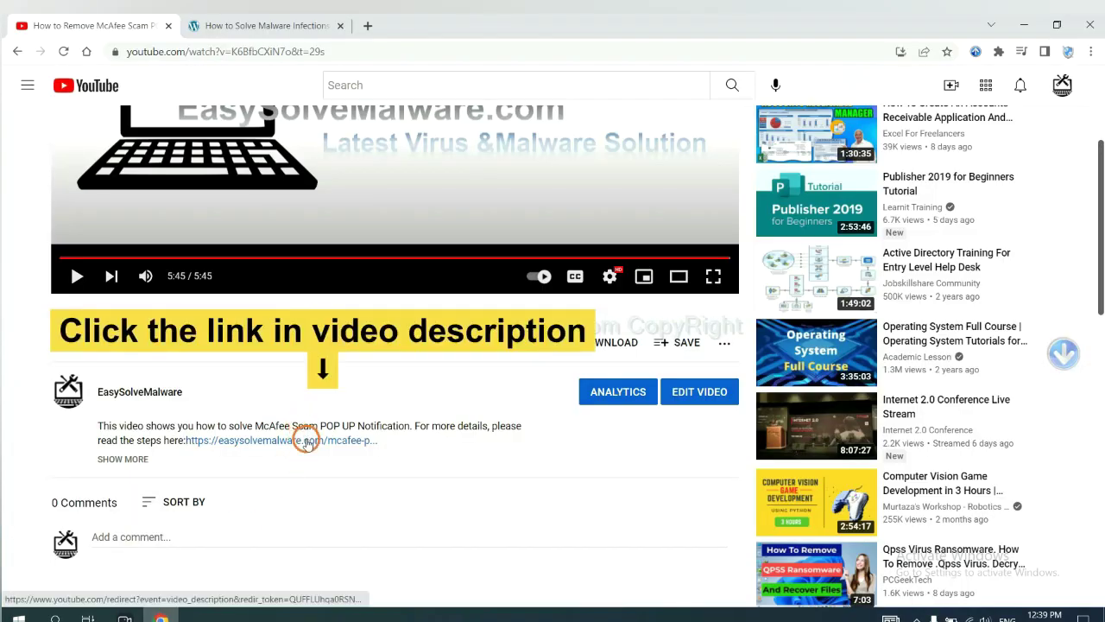
click(284, 25)
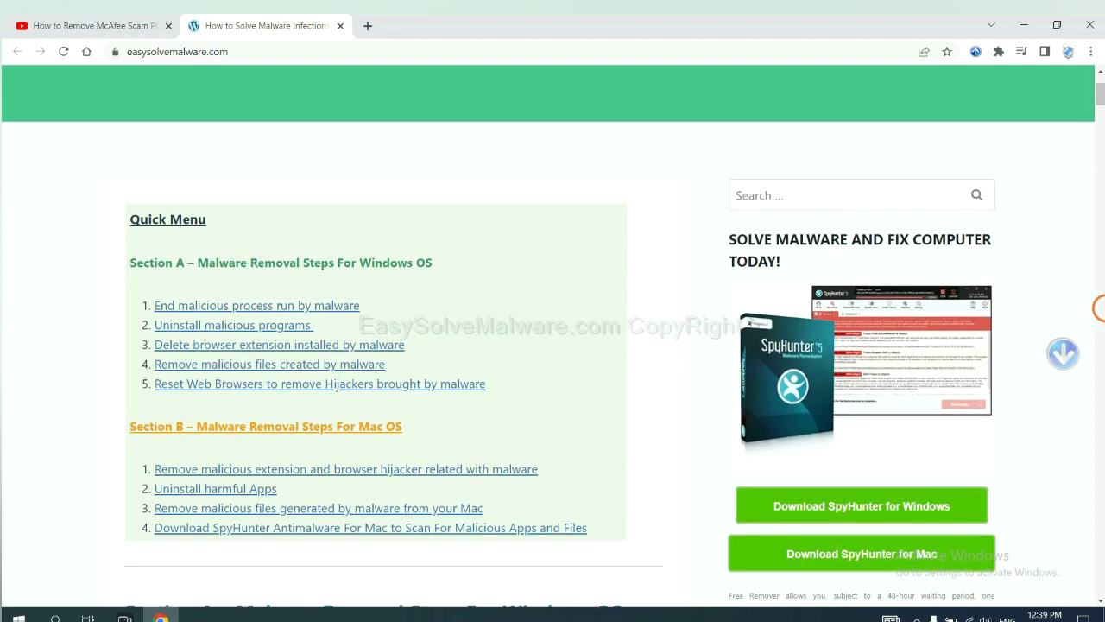
scroll(1097, 302, down, 1)
scroll(1096, 298, down, 2)
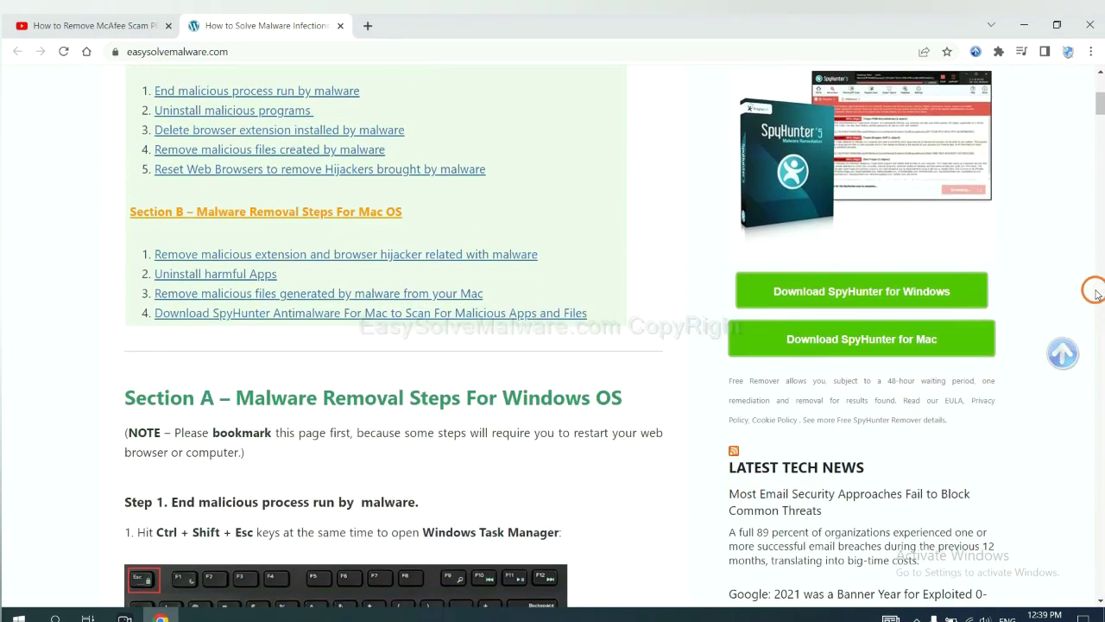
click(940, 291)
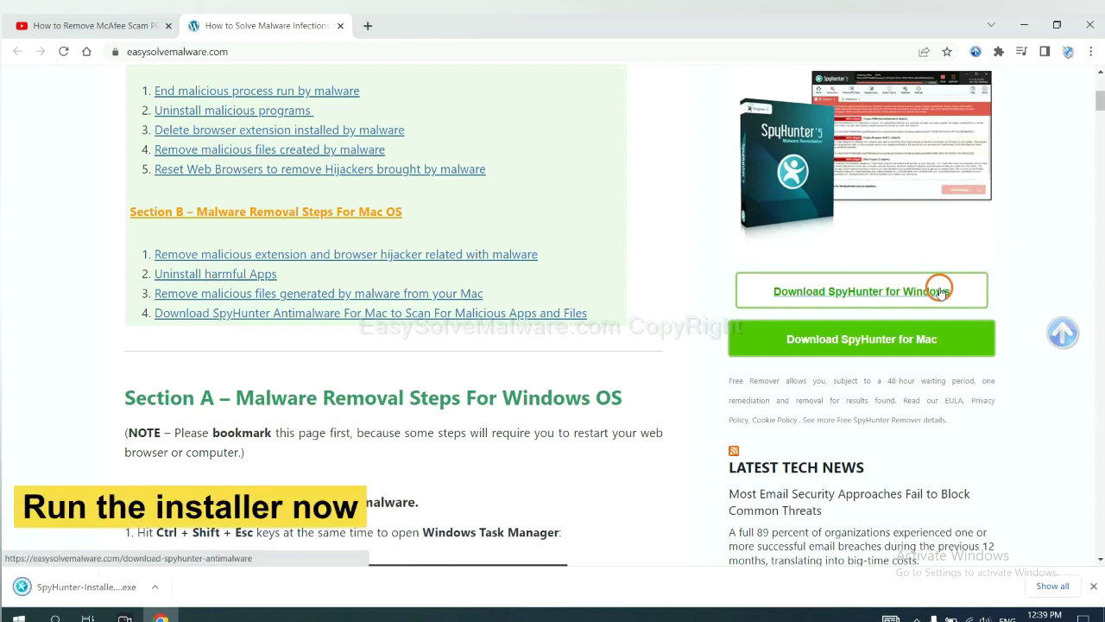
Step: Install SpyHunter 5 in English, accepting the license agreement and privacy policy, then finish setup
click(70, 588)
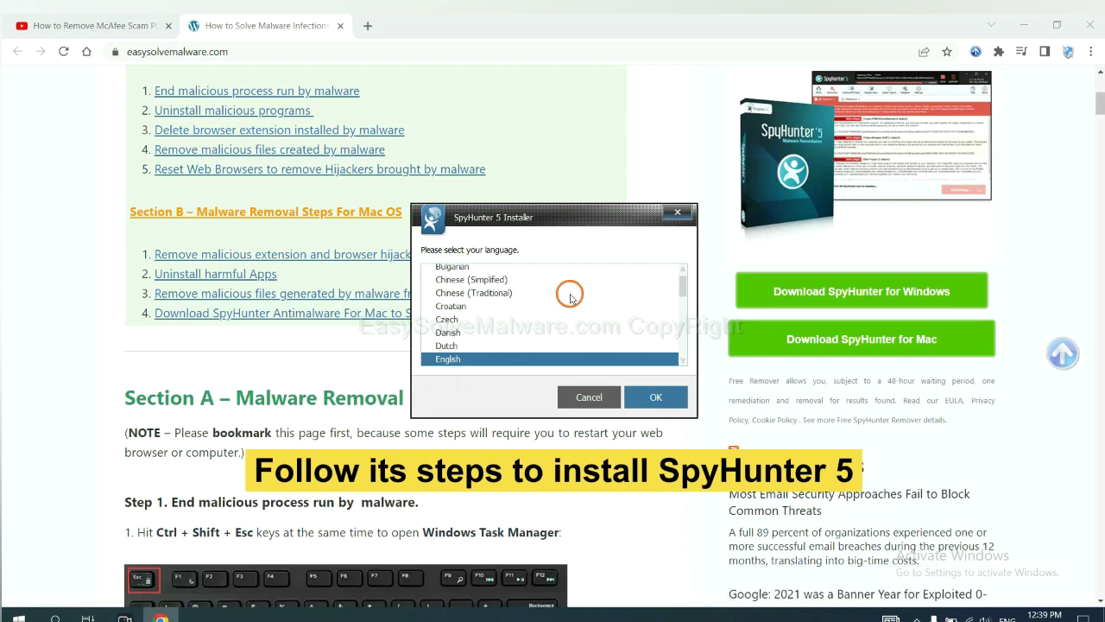
click(640, 395)
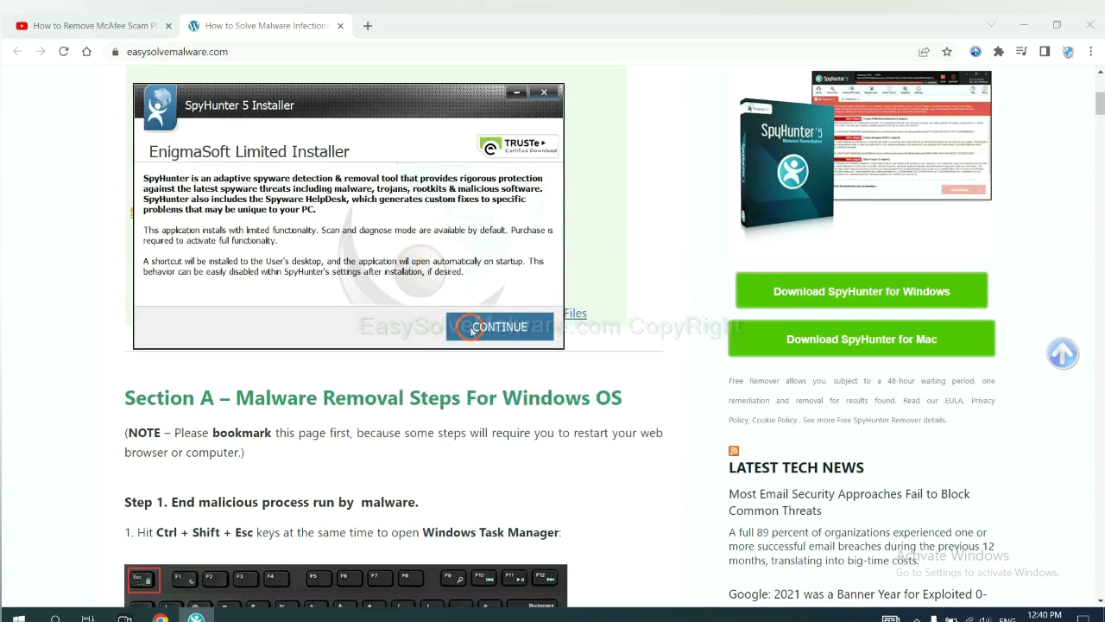
click(471, 328)
click(357, 290)
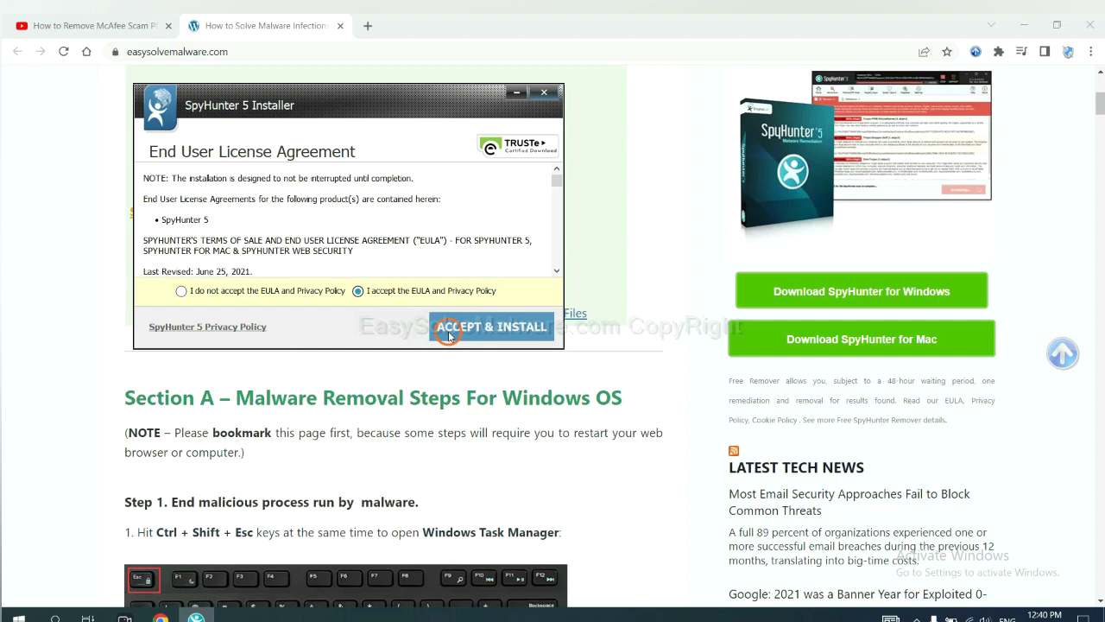
click(448, 336)
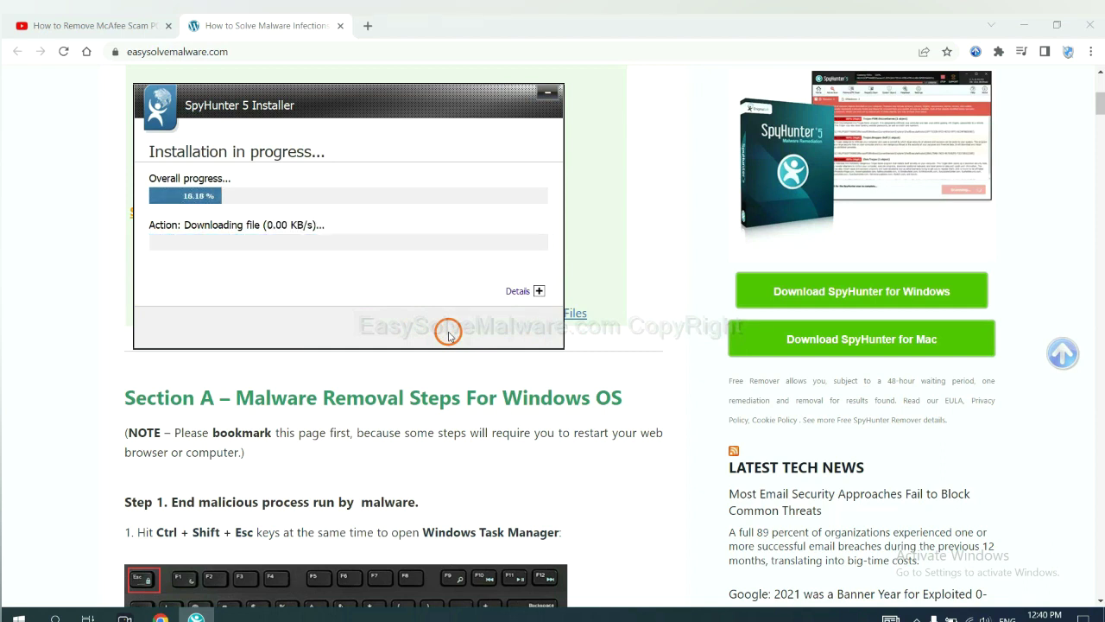
click(535, 402)
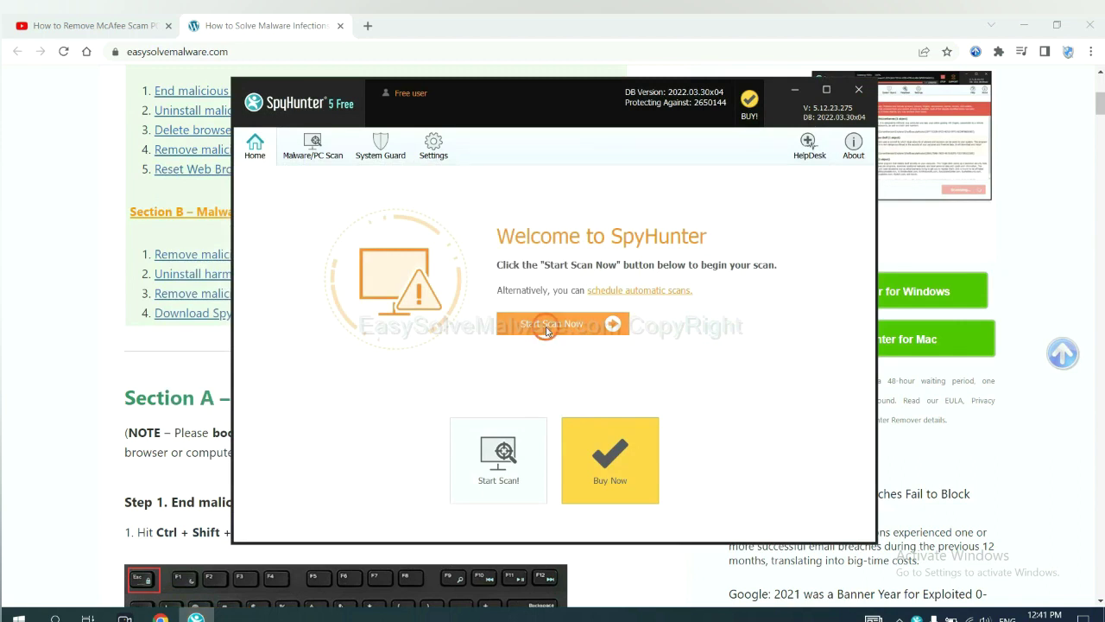
Step: Run a SpyHunter scan and continue past the unknown object remove360.bat
click(546, 332)
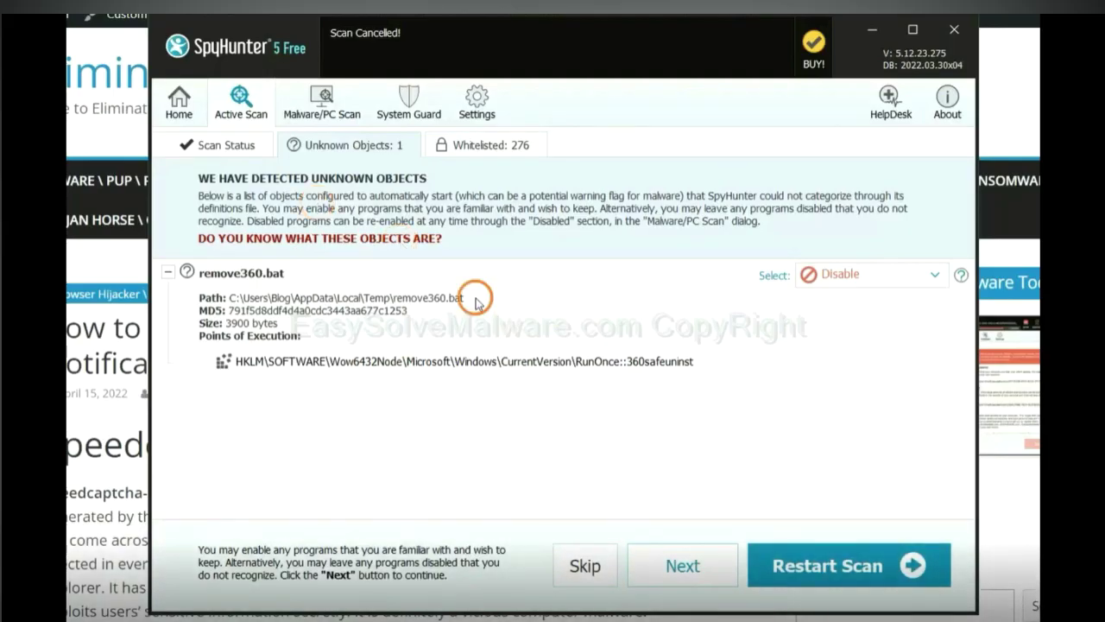
click(682, 570)
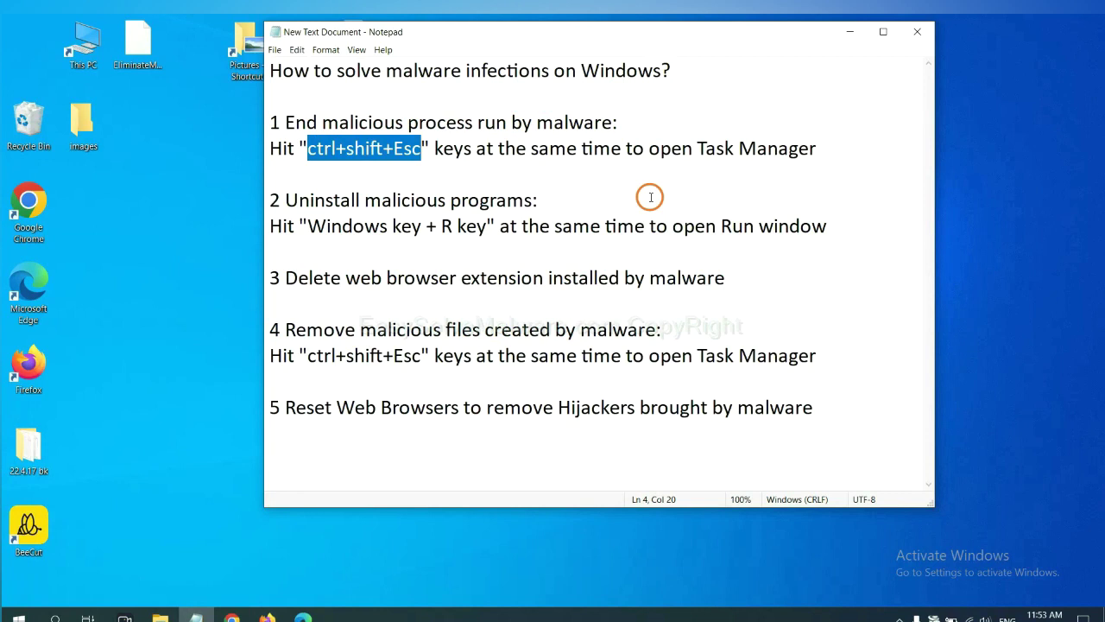
click(395, 155)
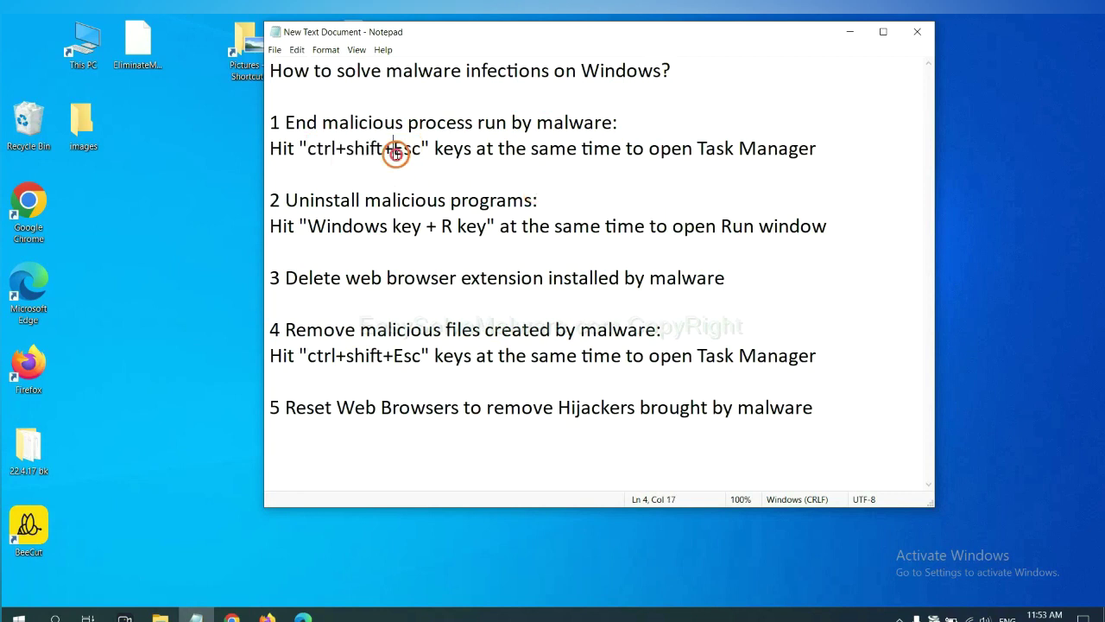
drag(421, 151, 308, 150)
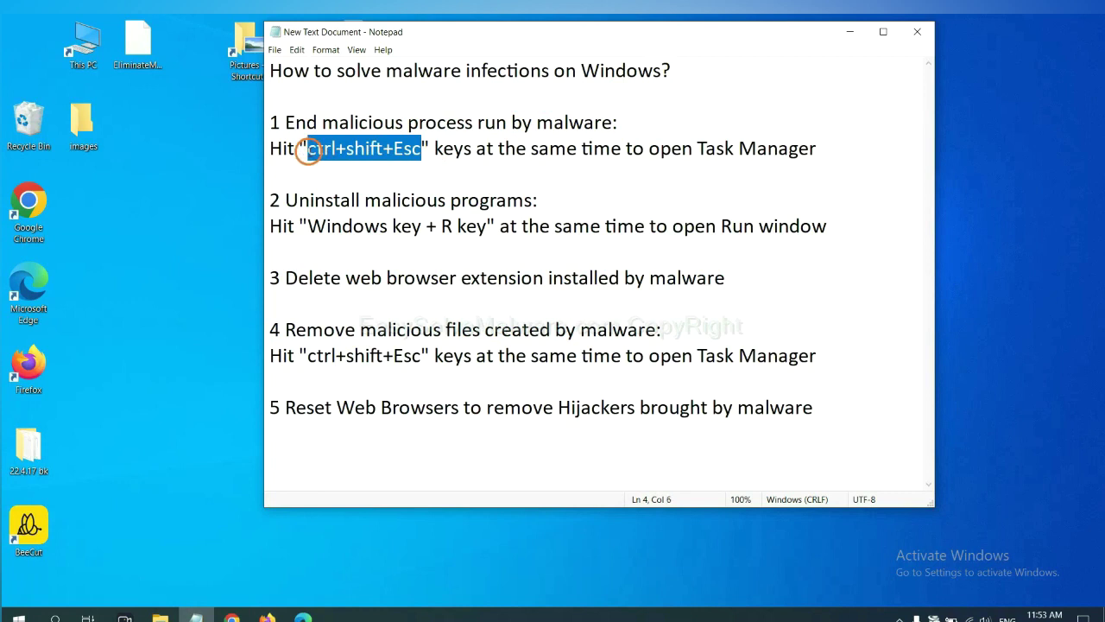
key(ctrl+shift+Escape)
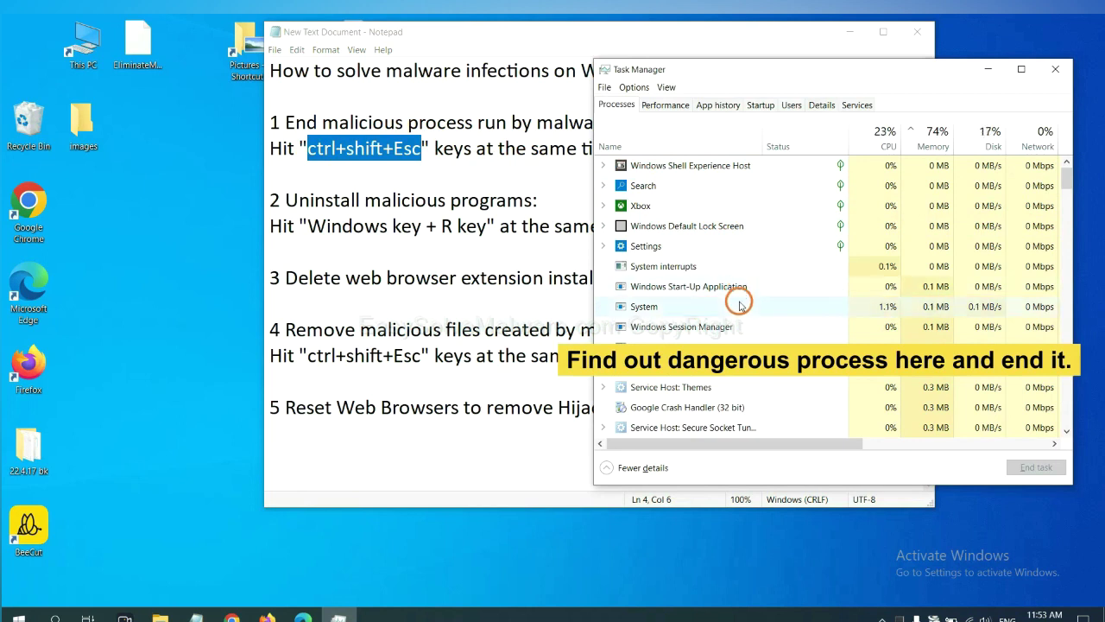
click(740, 305)
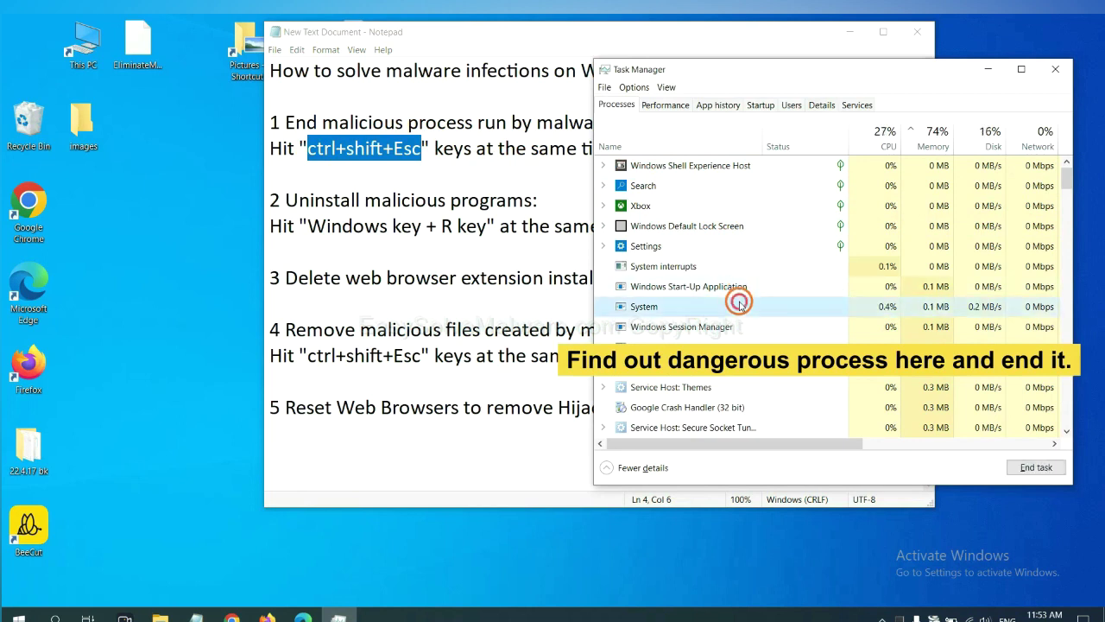
click(735, 346)
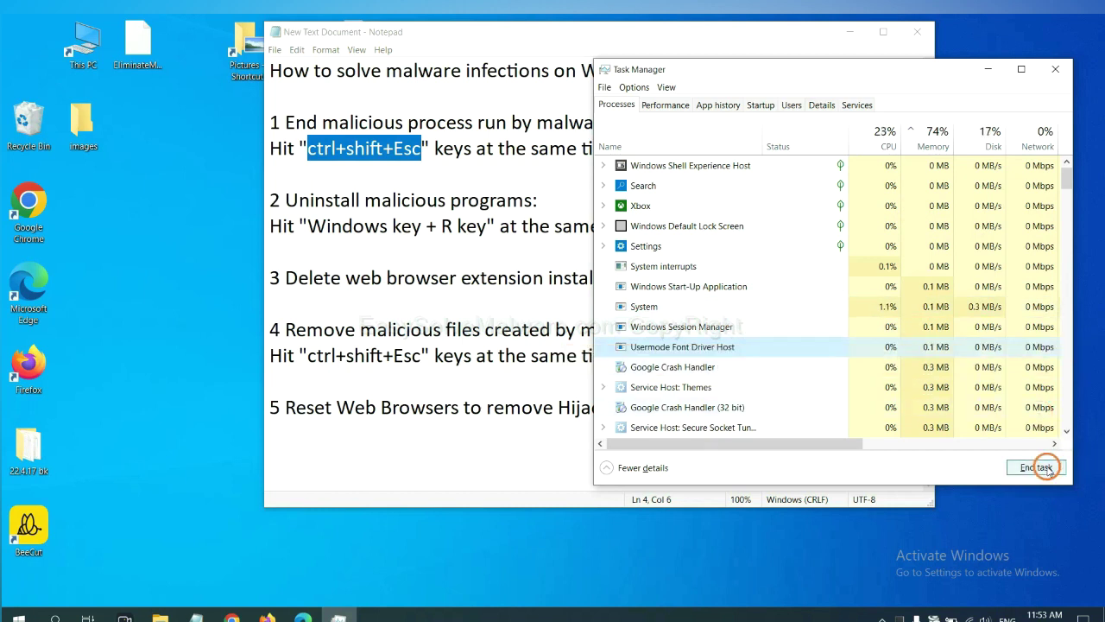
click(1053, 71)
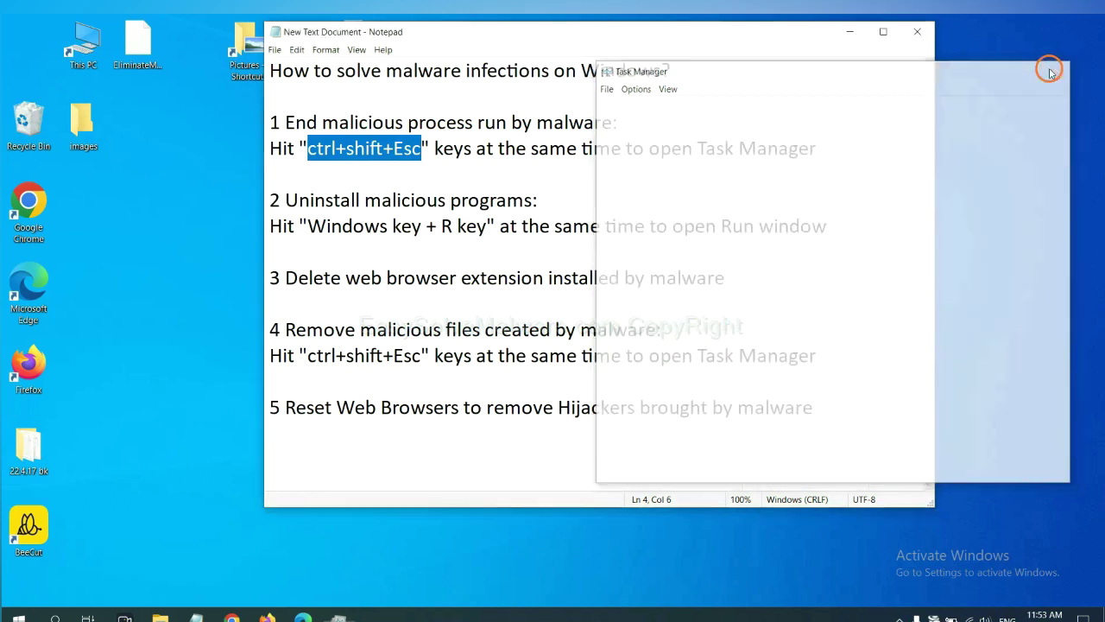
key(Down)
key(Down)
key(Down)
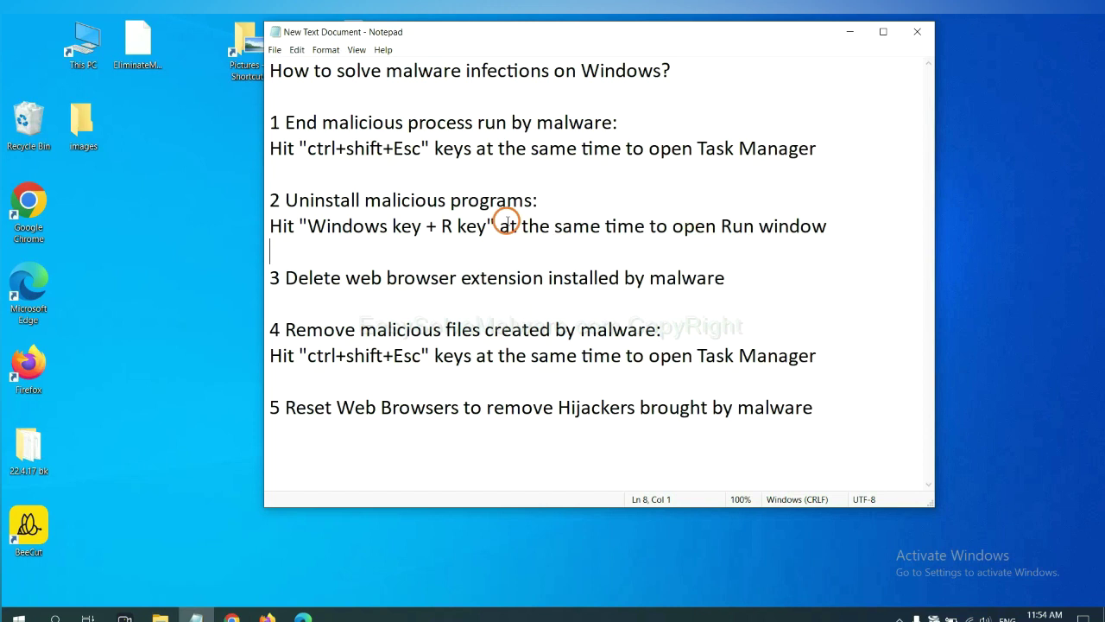
Step: Following step 2 of the notes, run 'control panel' from the Win+R Run box
click(305, 229)
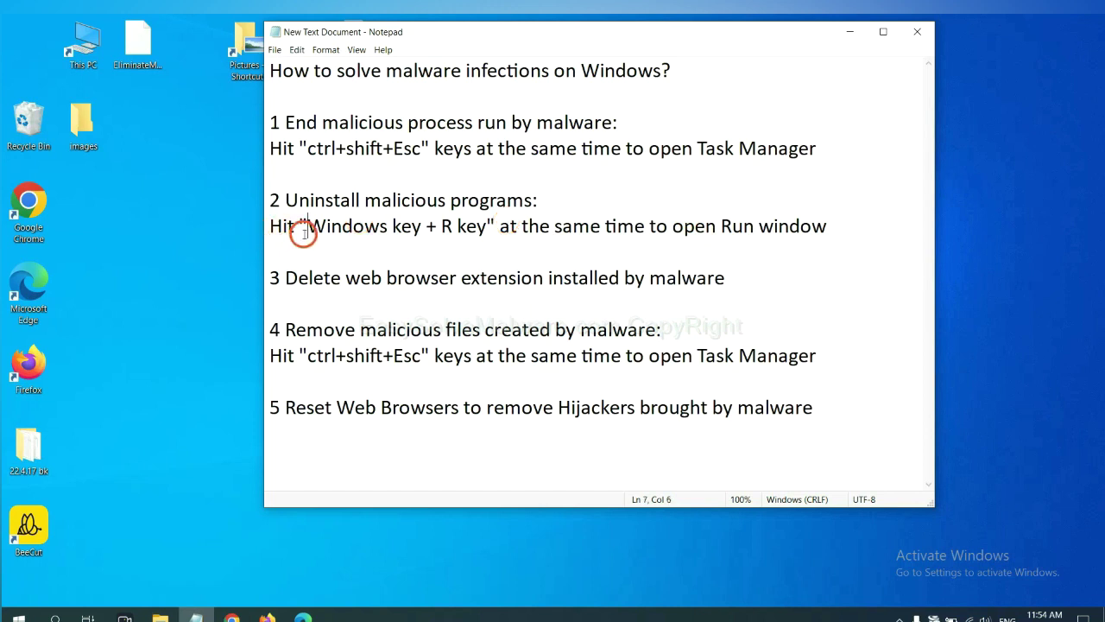
drag(305, 232, 482, 239)
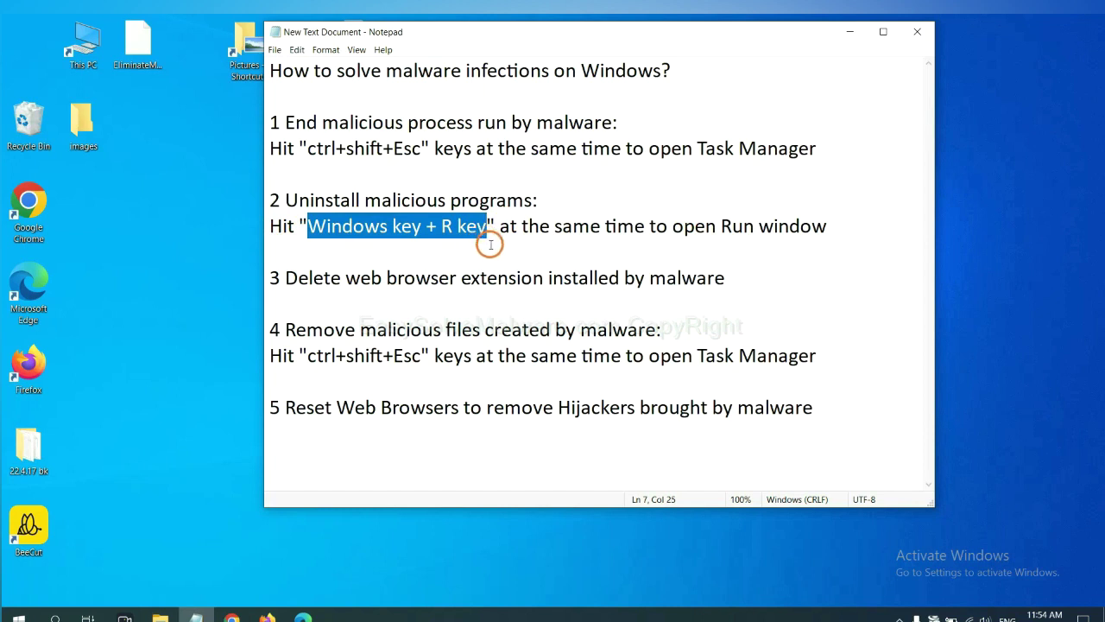
key(super+r)
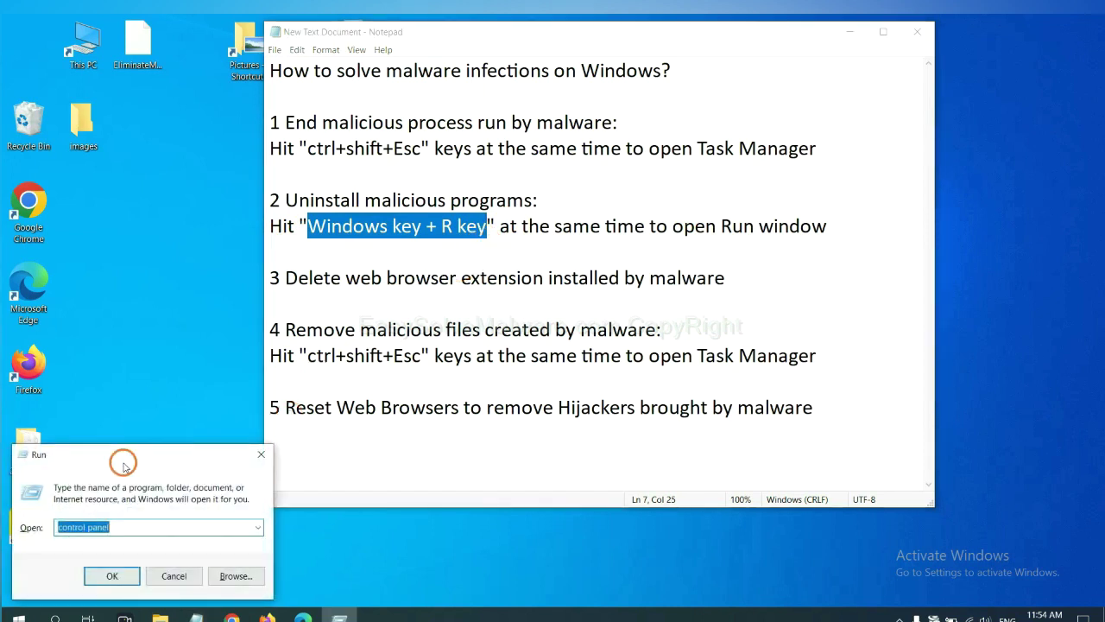
mouse_move(123, 467)
mouse_down()
mouse_move(656, 265)
mouse_move(846, 207)
mouse_up()
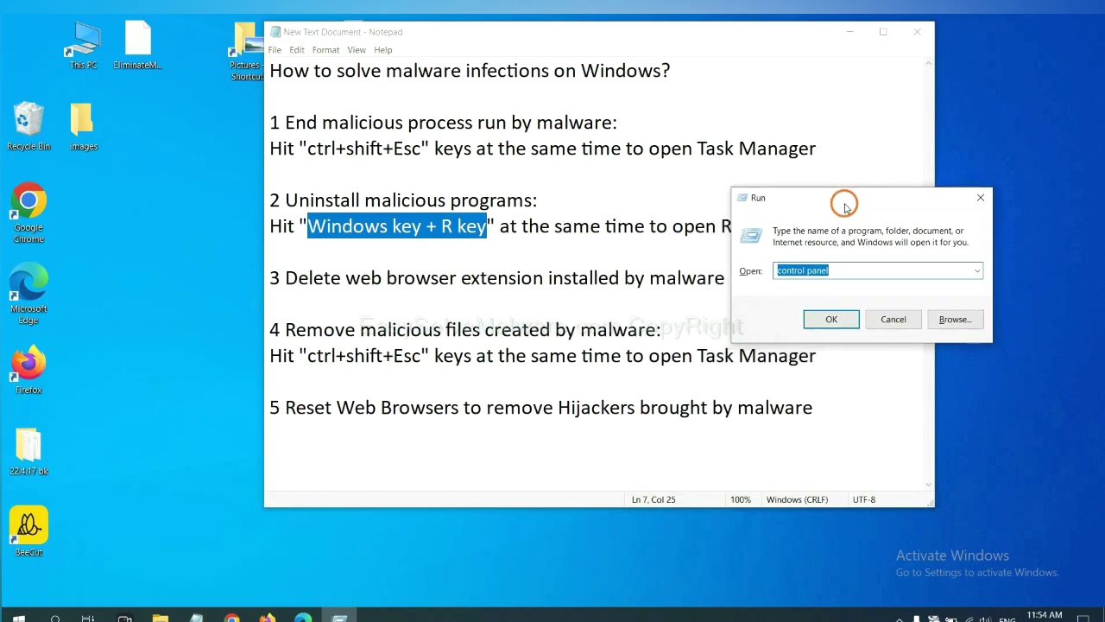
click(853, 271)
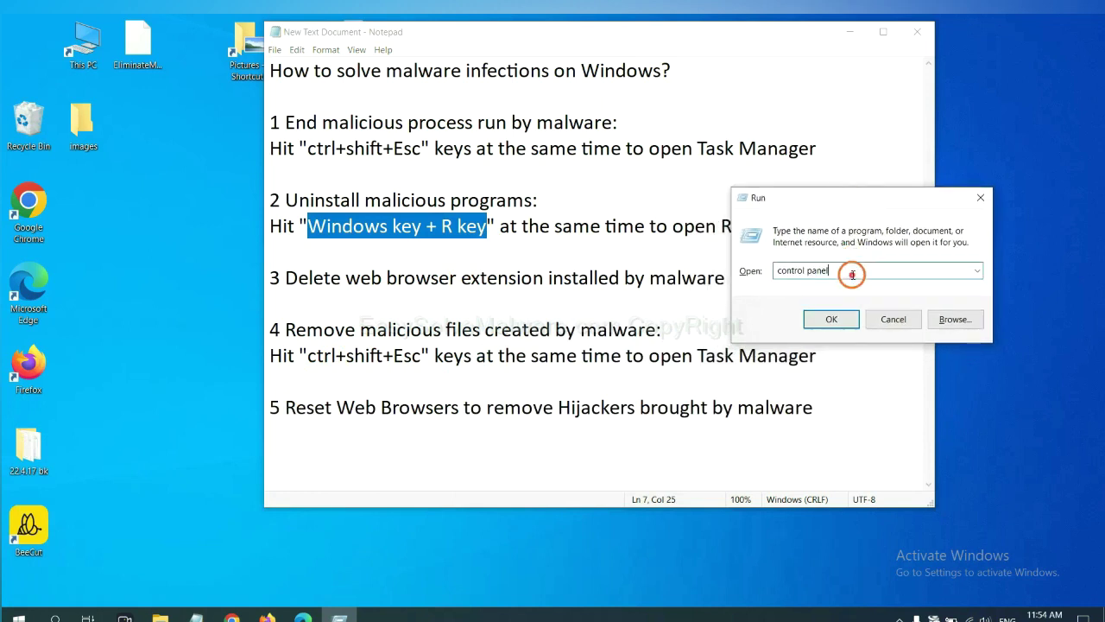
drag(828, 271, 752, 271)
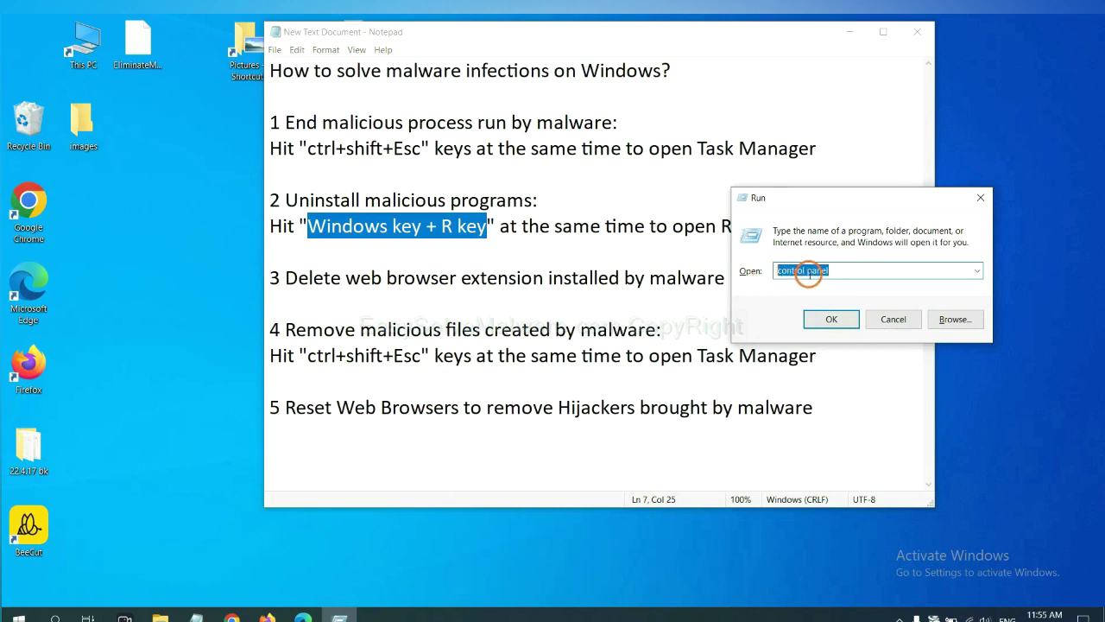
click(826, 322)
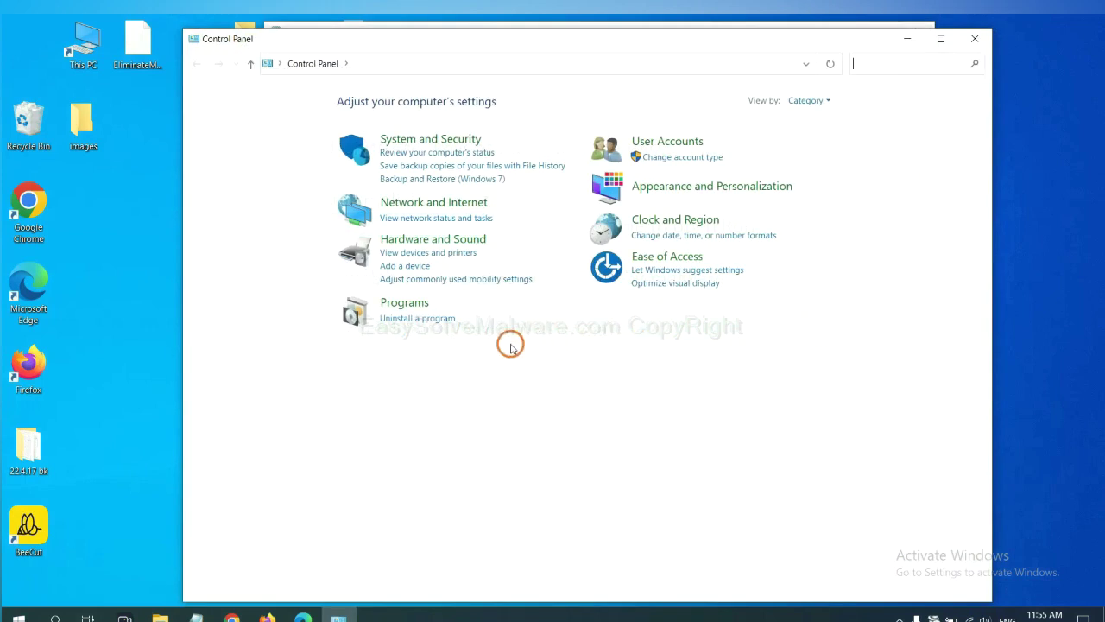
Step: Select Xiph.Org Open Codecs in Programs and Features, then close the program list
click(438, 320)
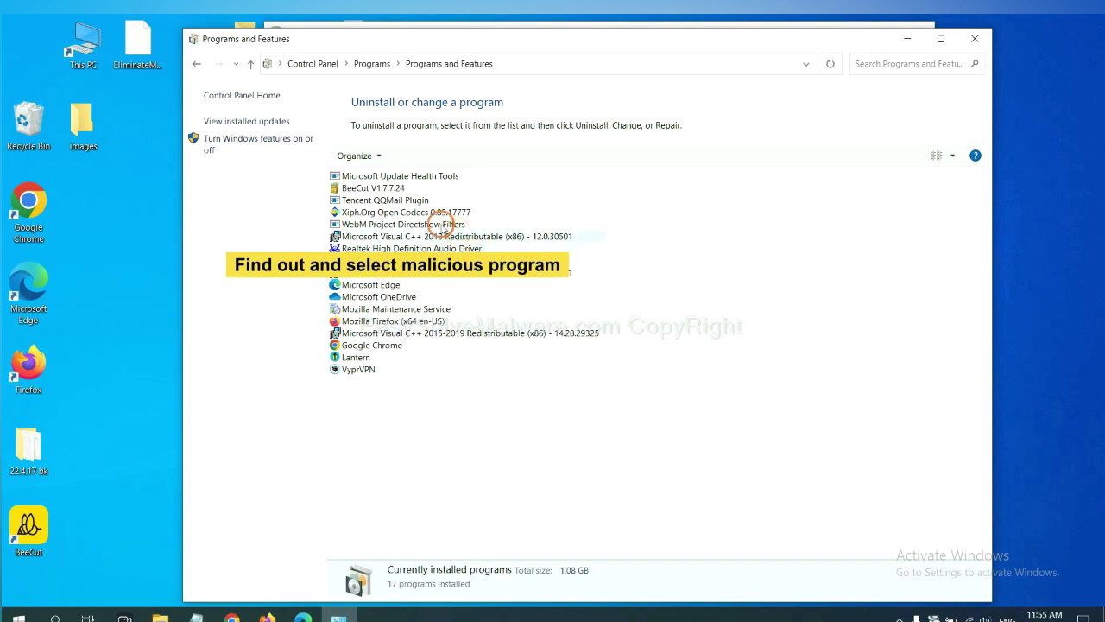
click(436, 212)
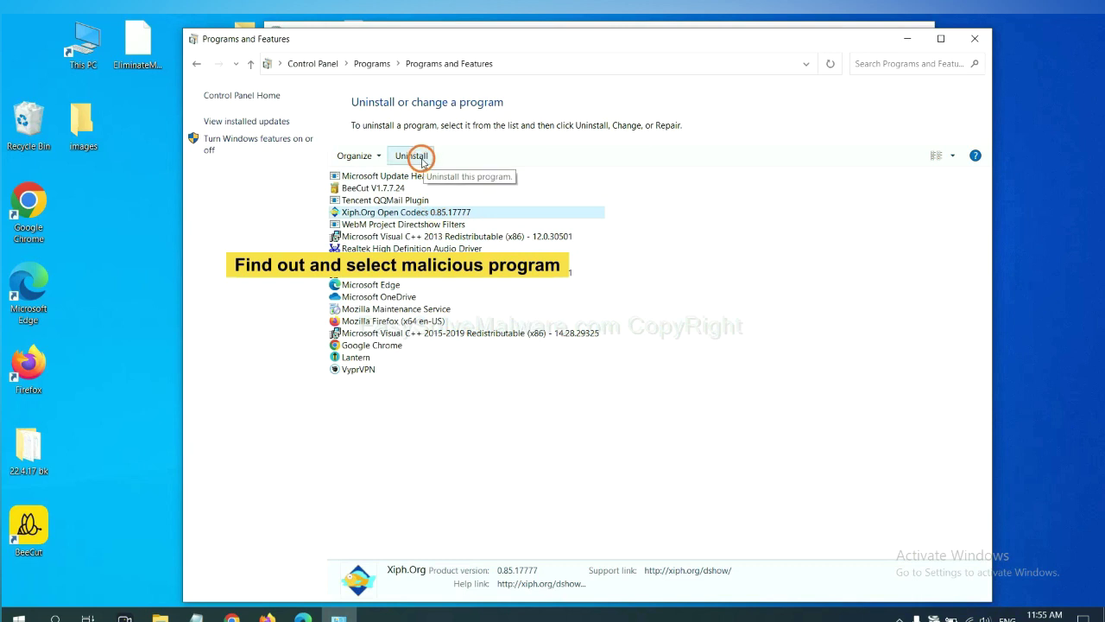
click(978, 40)
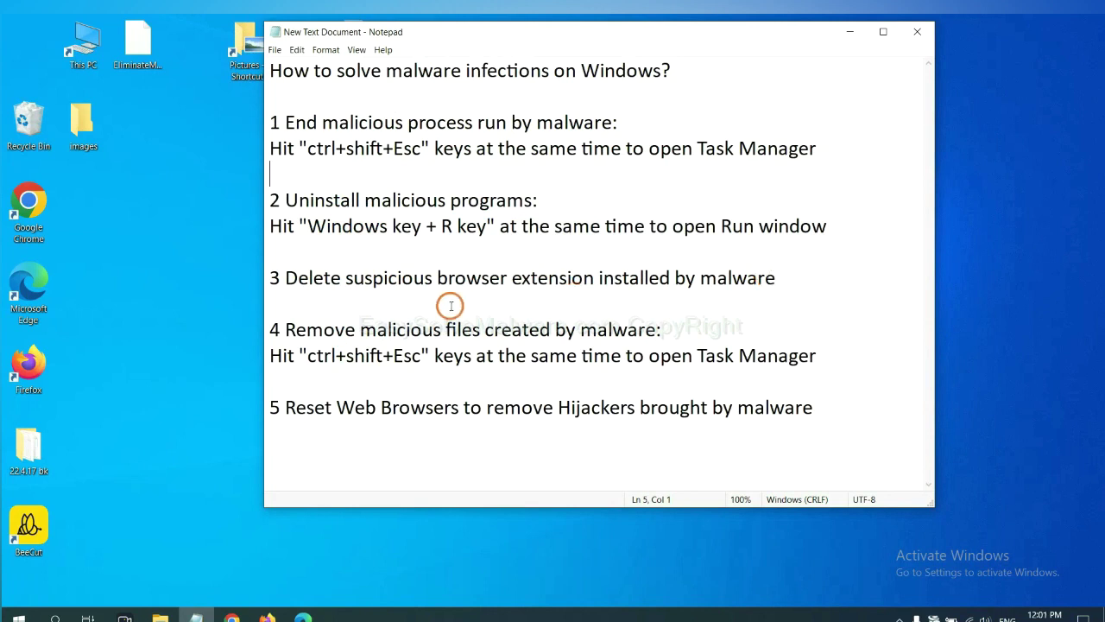
Step: Open Chrome's Extensions page through More tools, showing the Scroll To Top extension
click(233, 618)
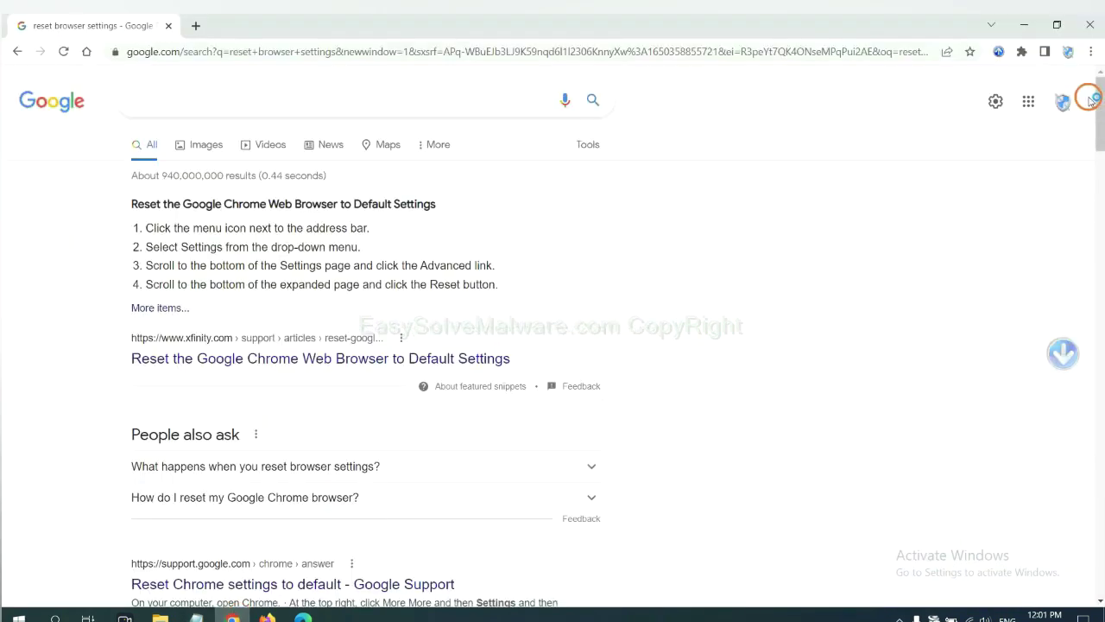
click(1091, 53)
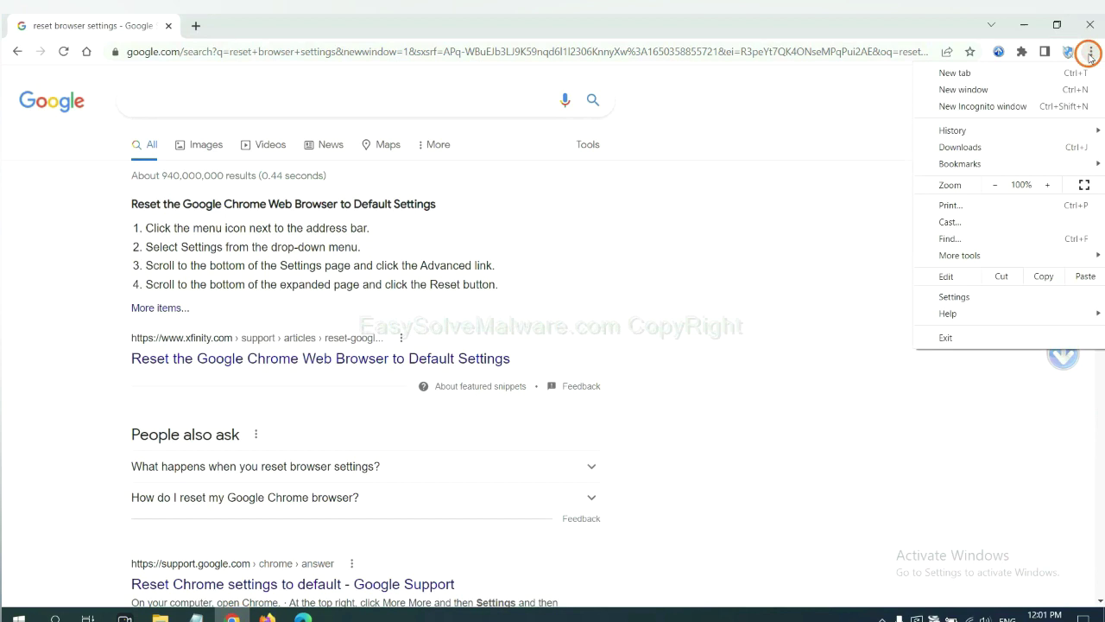
mouse_move(993, 256)
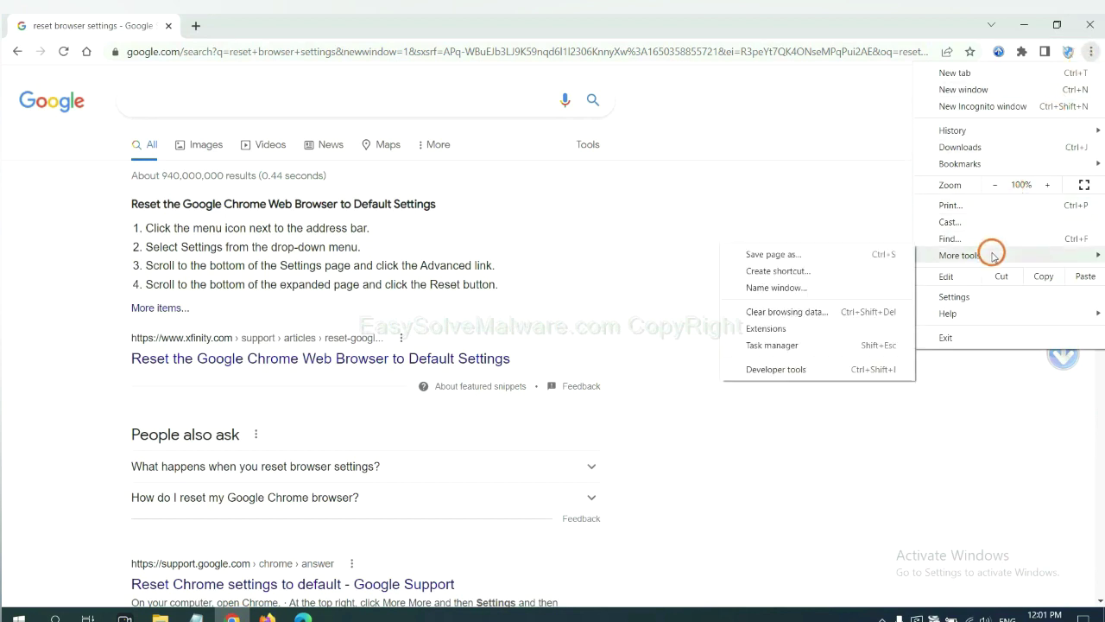
click(815, 327)
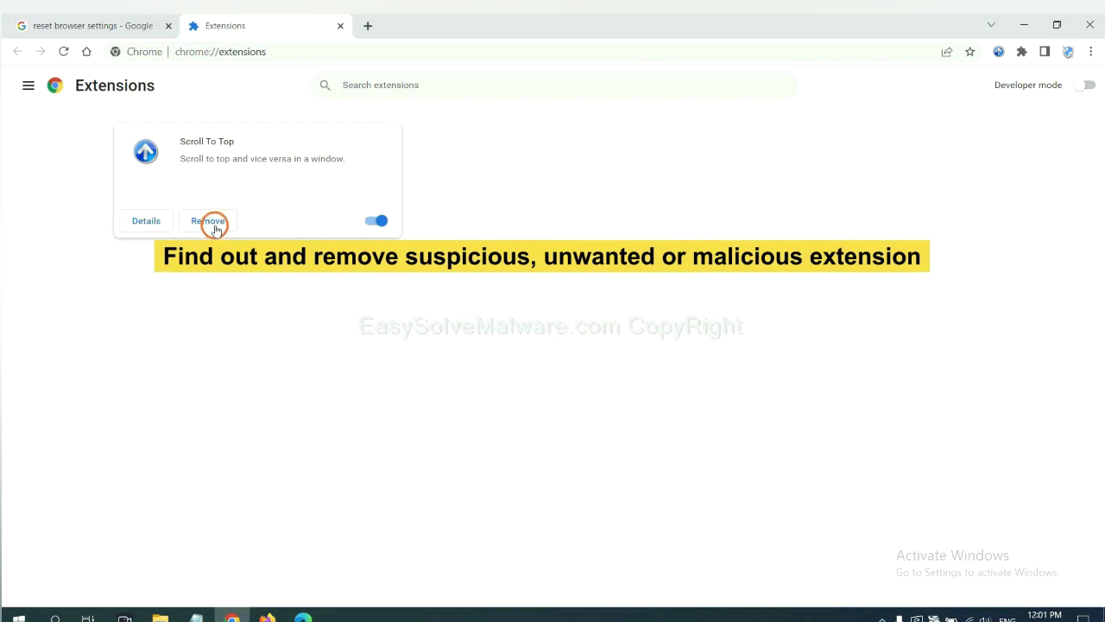
click(266, 615)
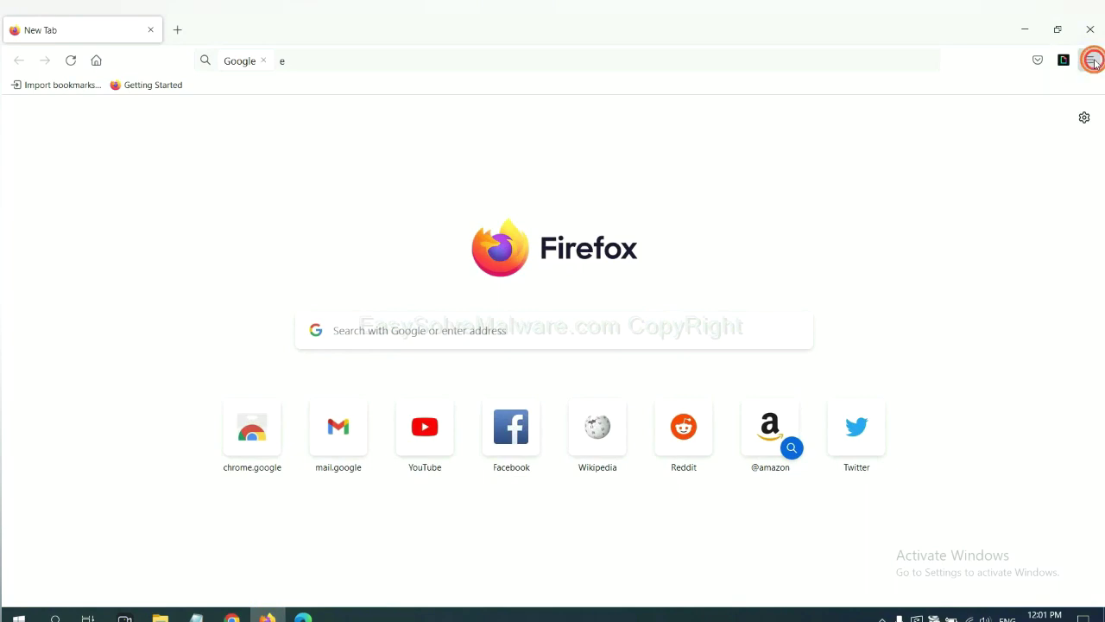
Step: Open Firefox's Add-ons Manager and show the removal options for GIPHY for Firefox
click(1094, 62)
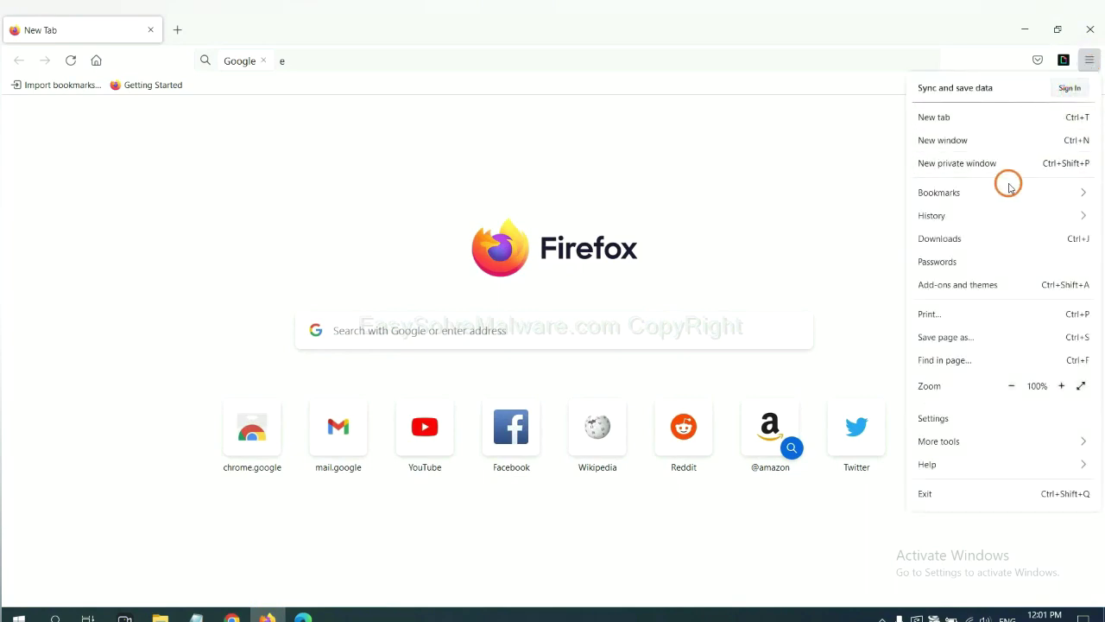
click(967, 293)
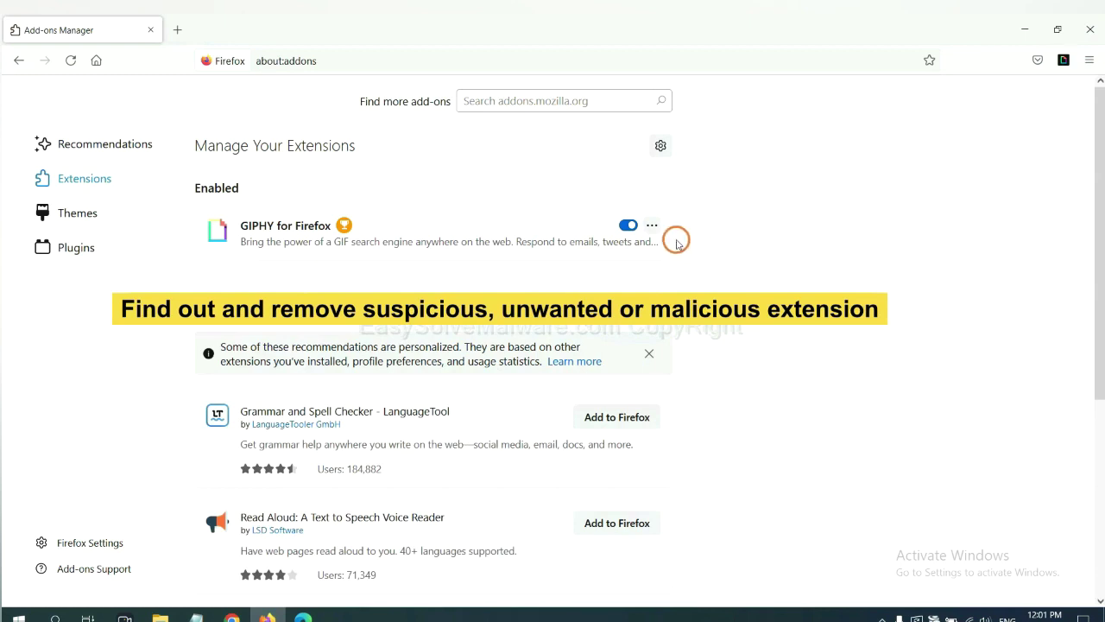
click(651, 226)
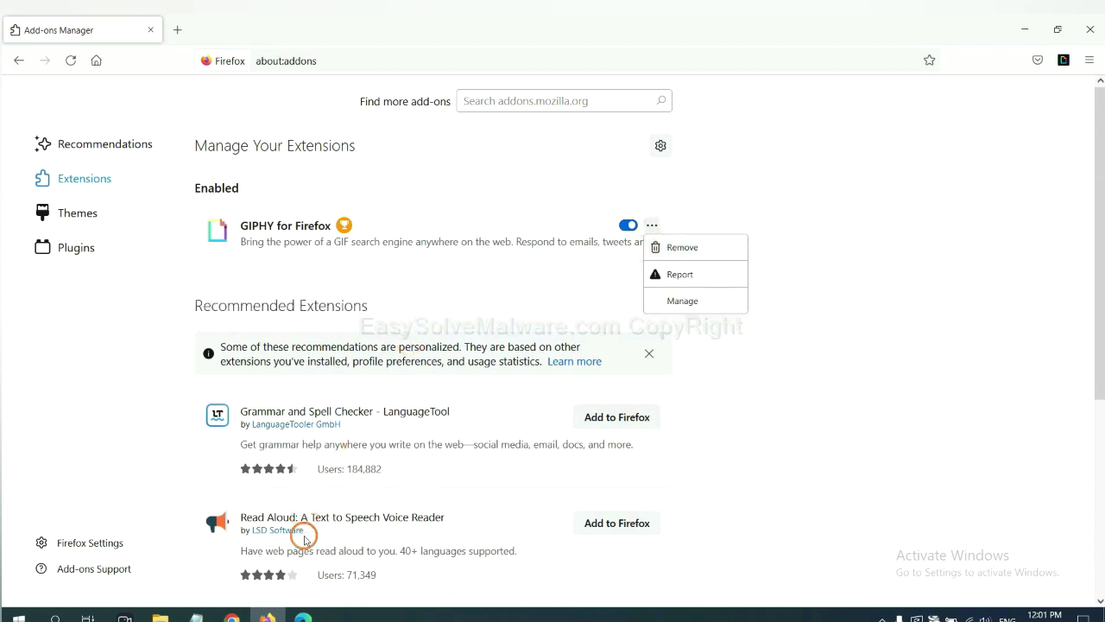
click(302, 616)
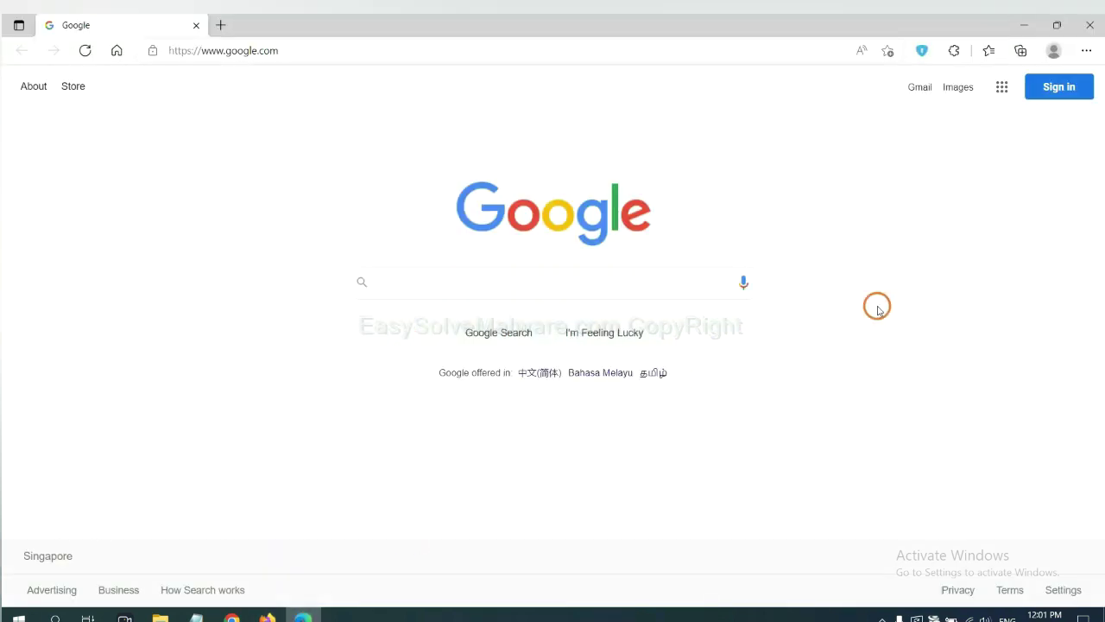
Step: Remove the ArcVpn Free Fast VPN Proxy extension from Edge's Manage extensions page
click(1085, 52)
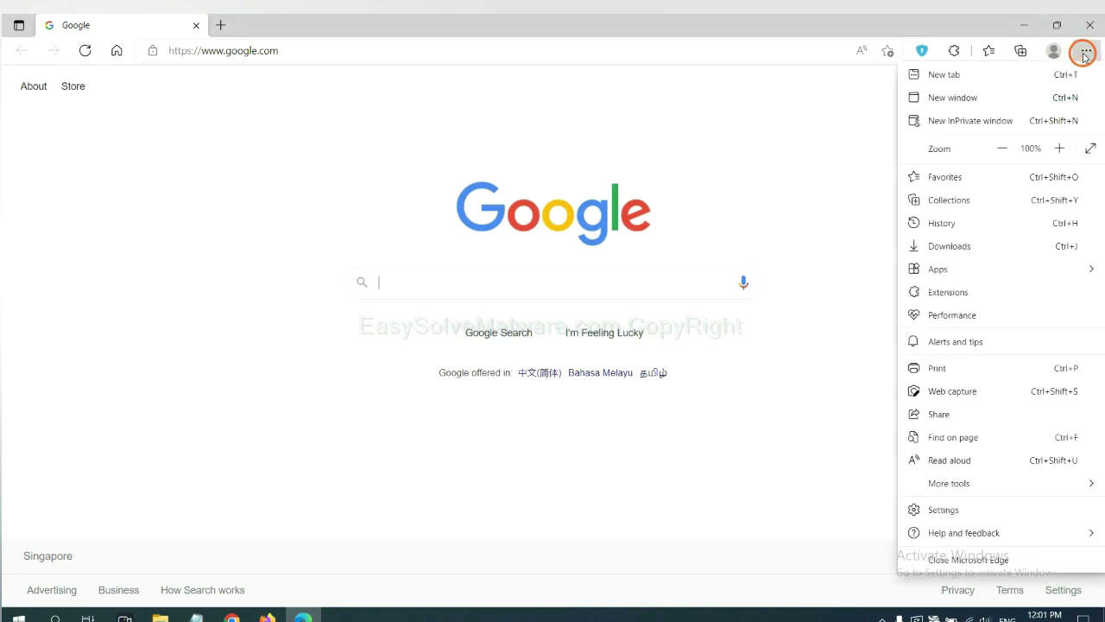
right_click(953, 294)
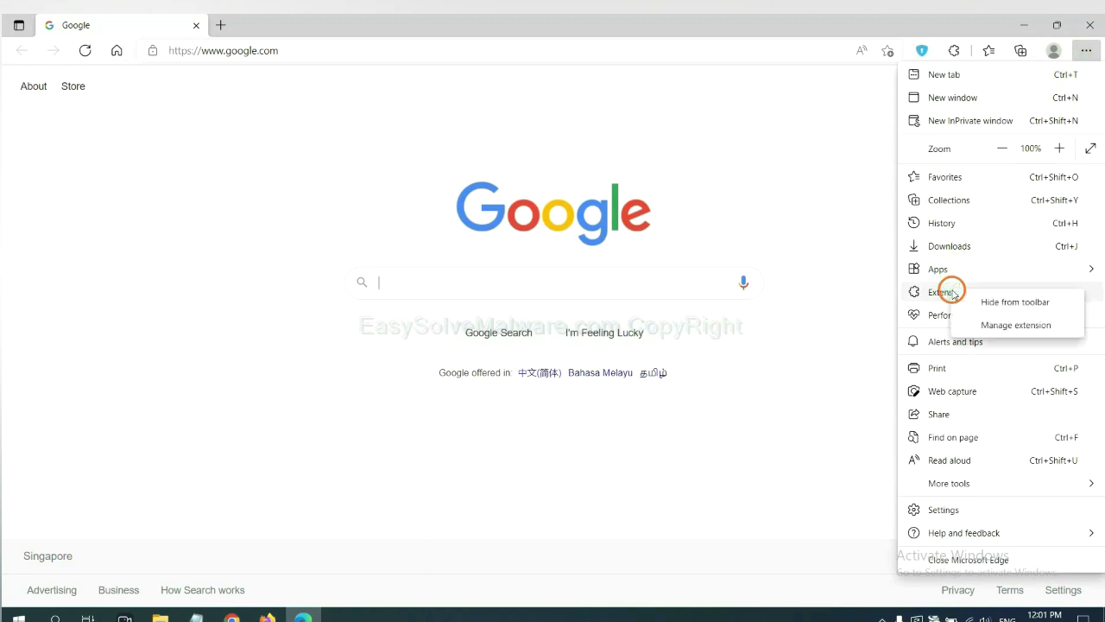
click(993, 325)
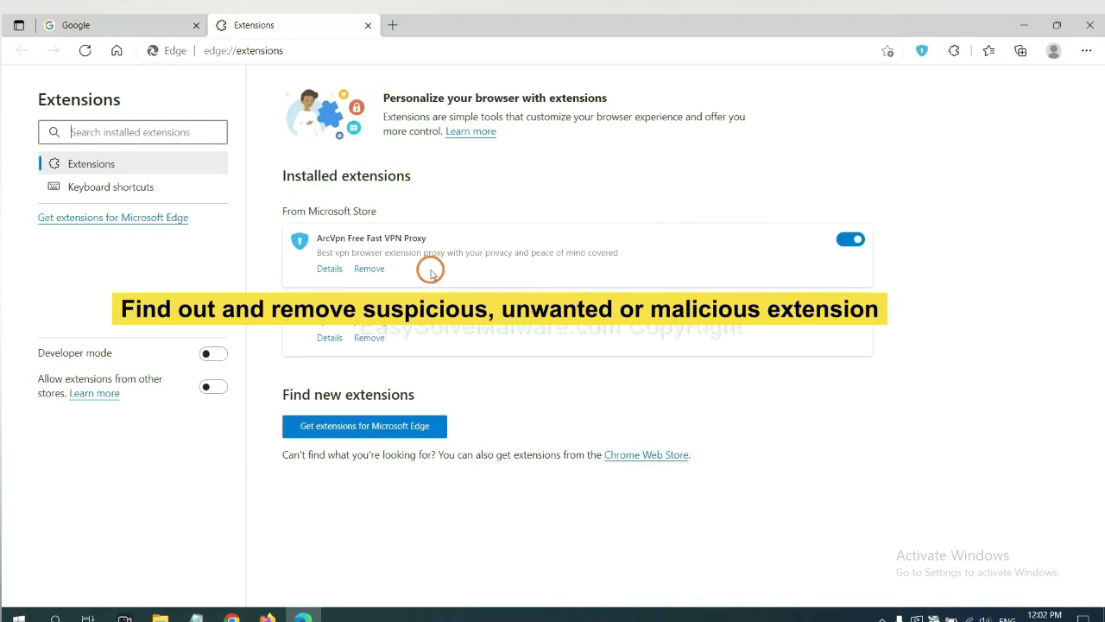
click(380, 270)
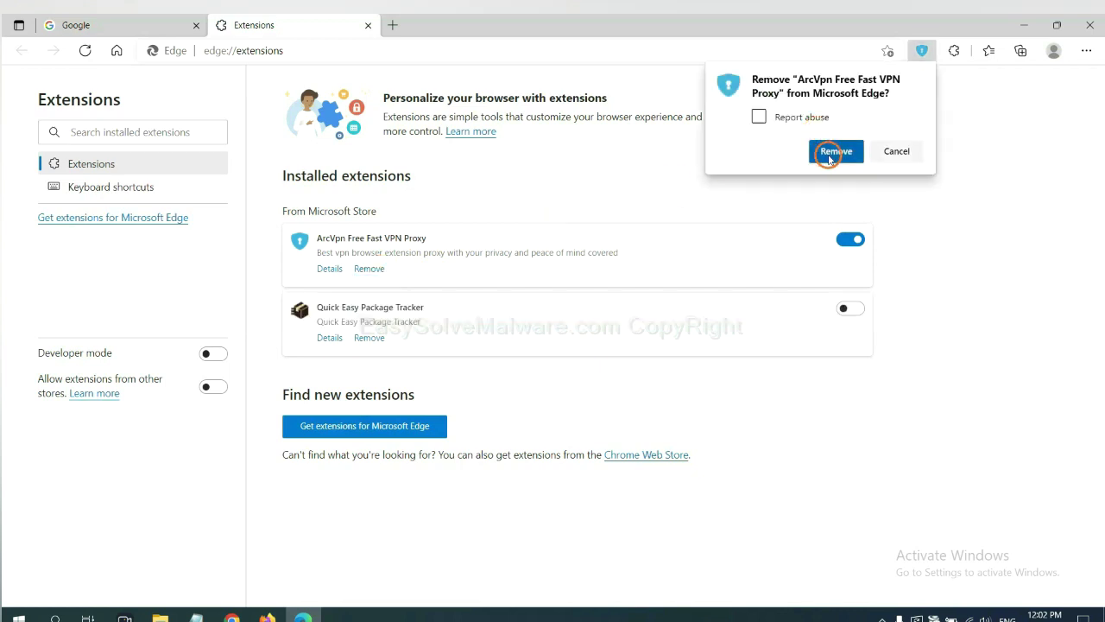
click(829, 155)
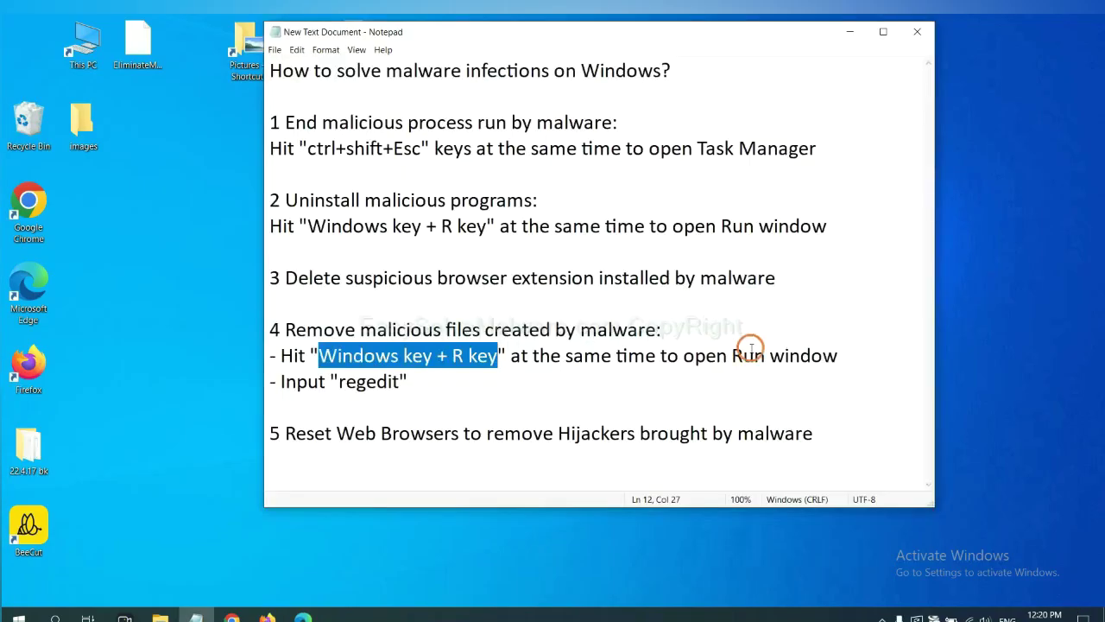
Step: Following step 4 of the notes, run regedit from the Win+R Run box
click(752, 354)
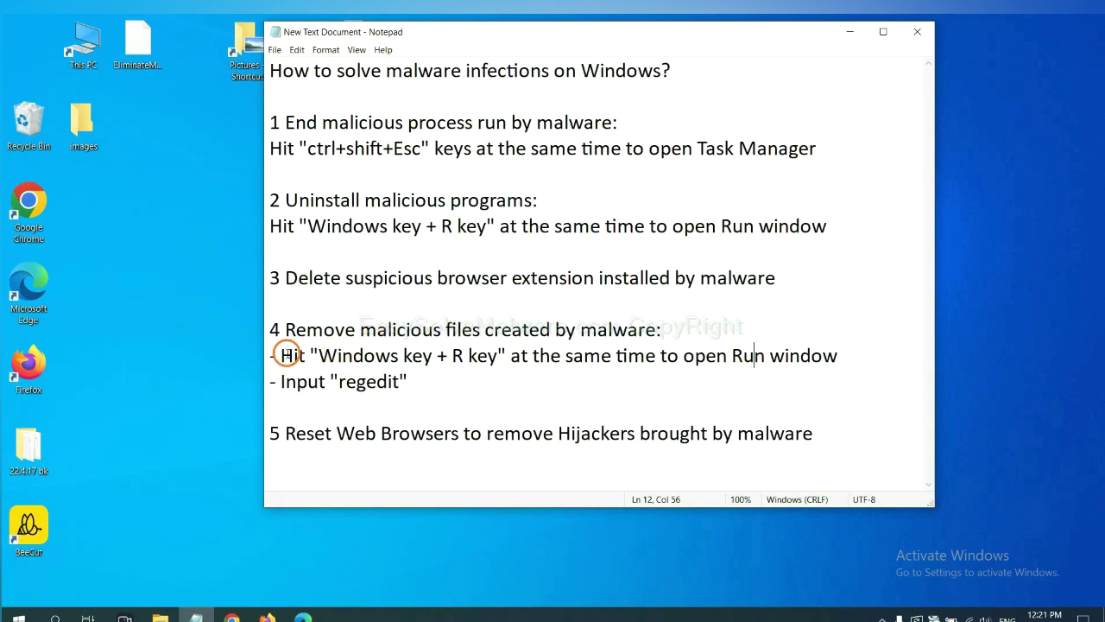
drag(281, 354, 629, 371)
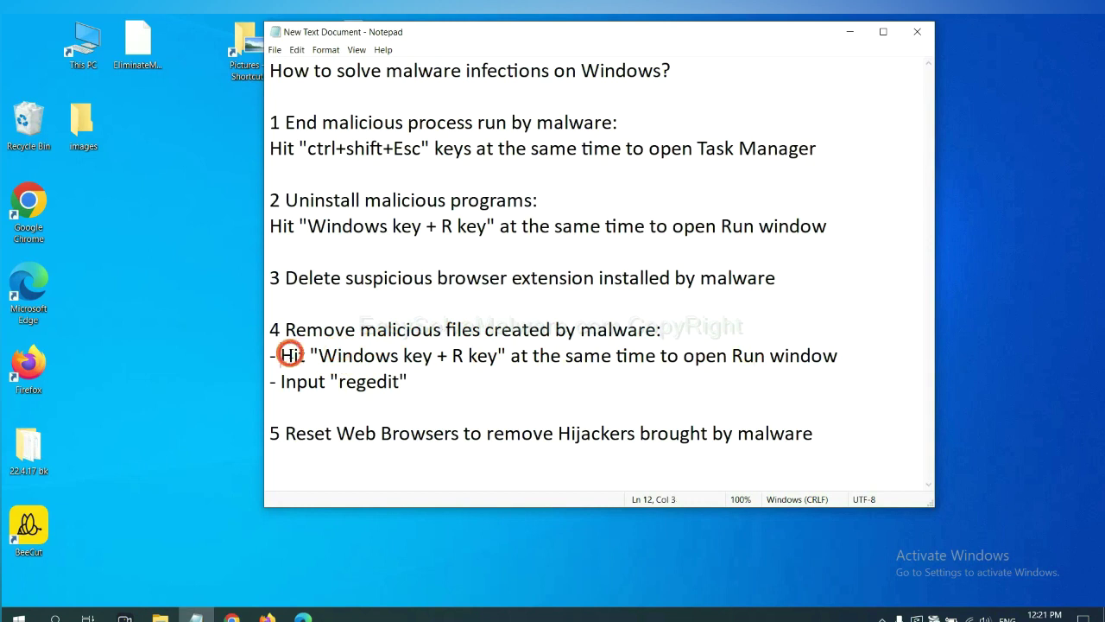
click(644, 361)
key(super+r)
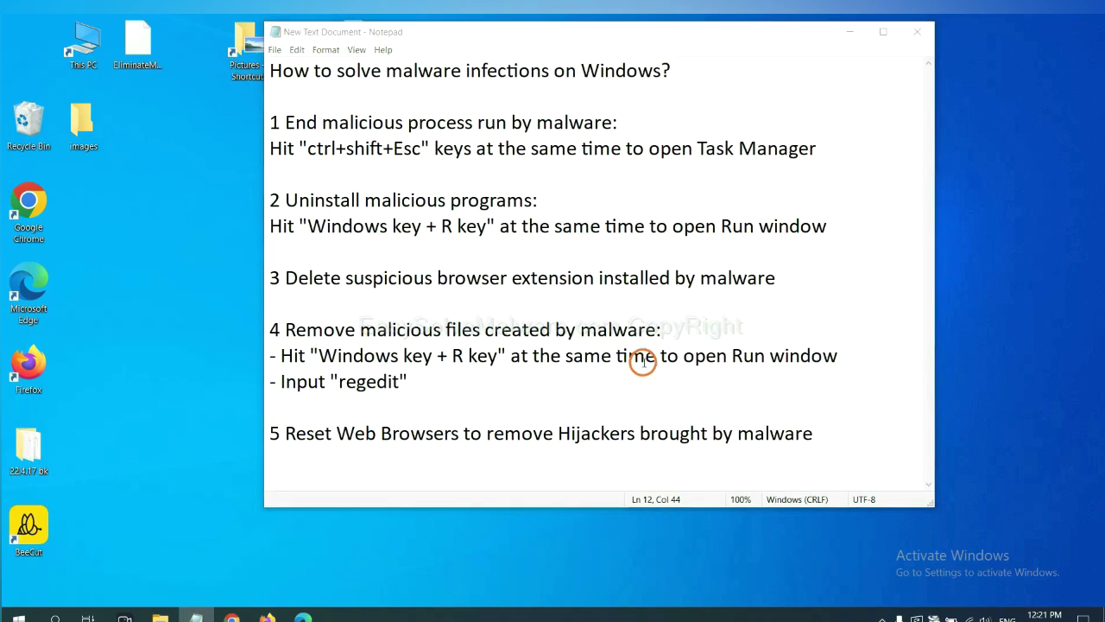
drag(198, 450, 868, 240)
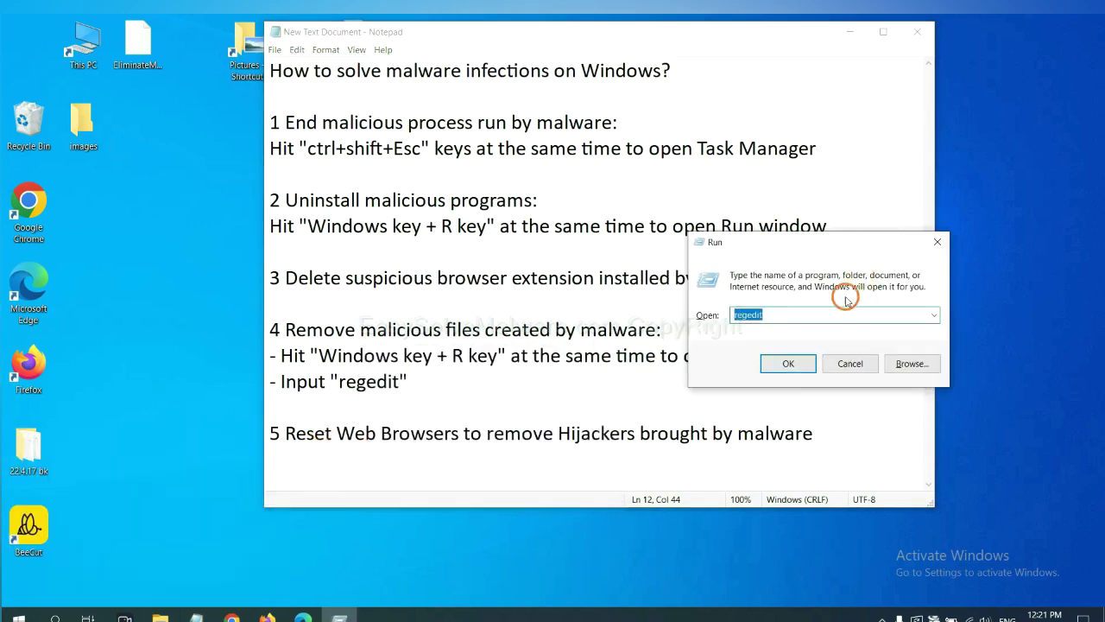
click(782, 316)
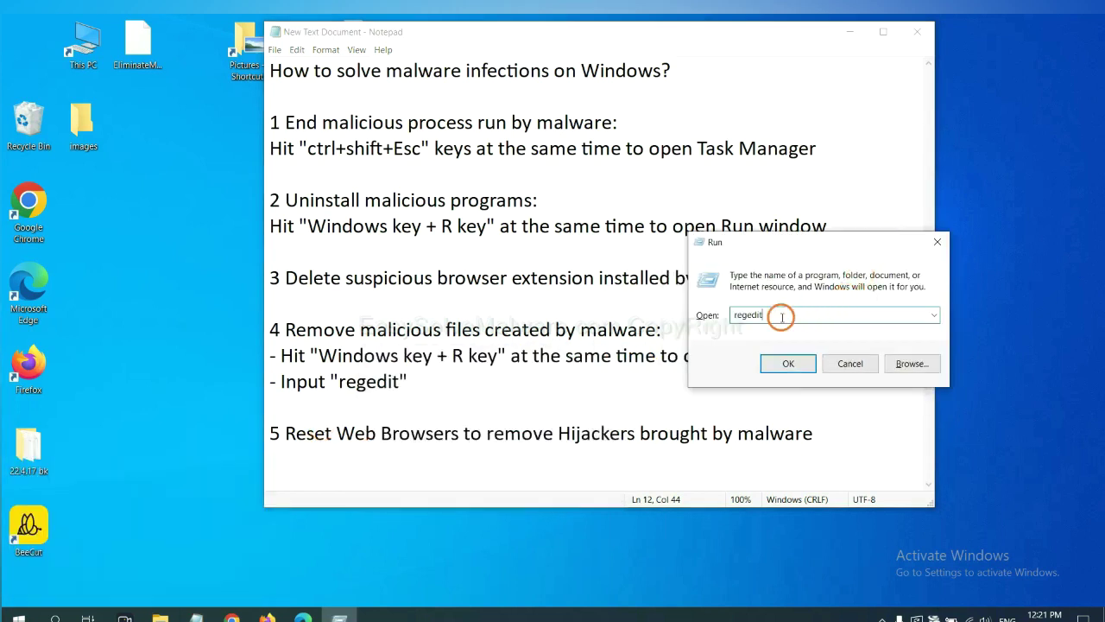
click(786, 362)
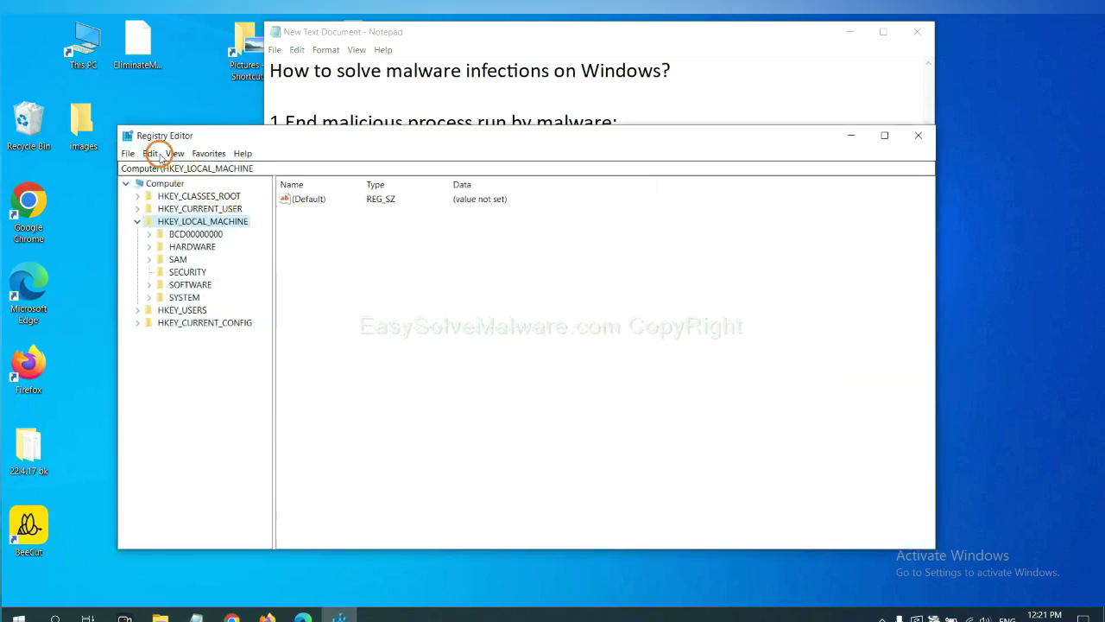
Step: Search the registry with Edit > Find for 'be', locating the BeeCut.exe value
click(156, 153)
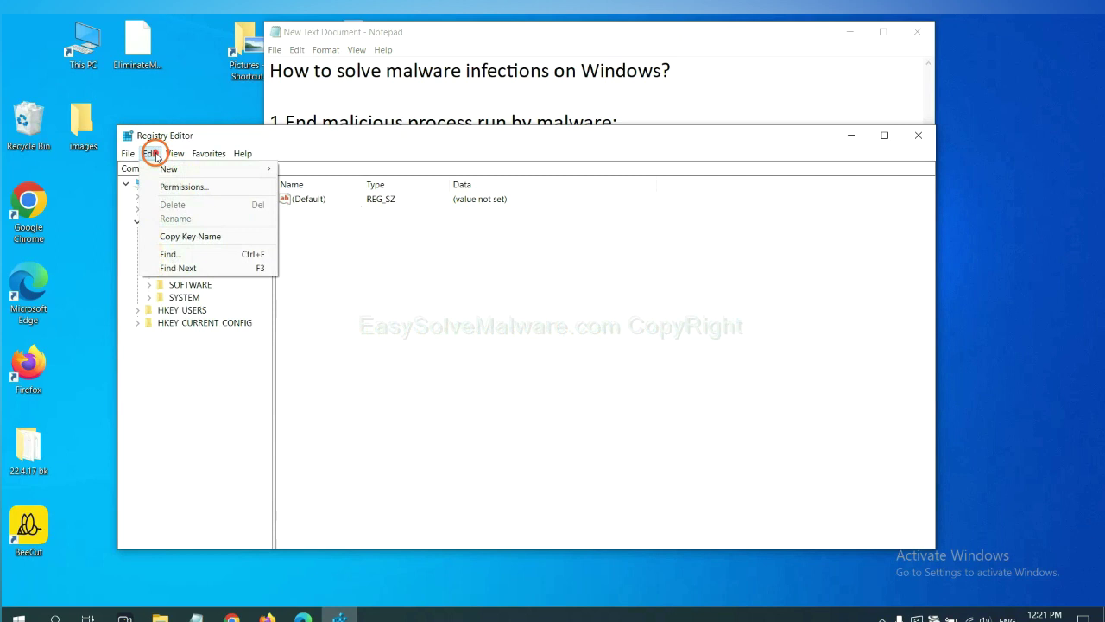
click(196, 256)
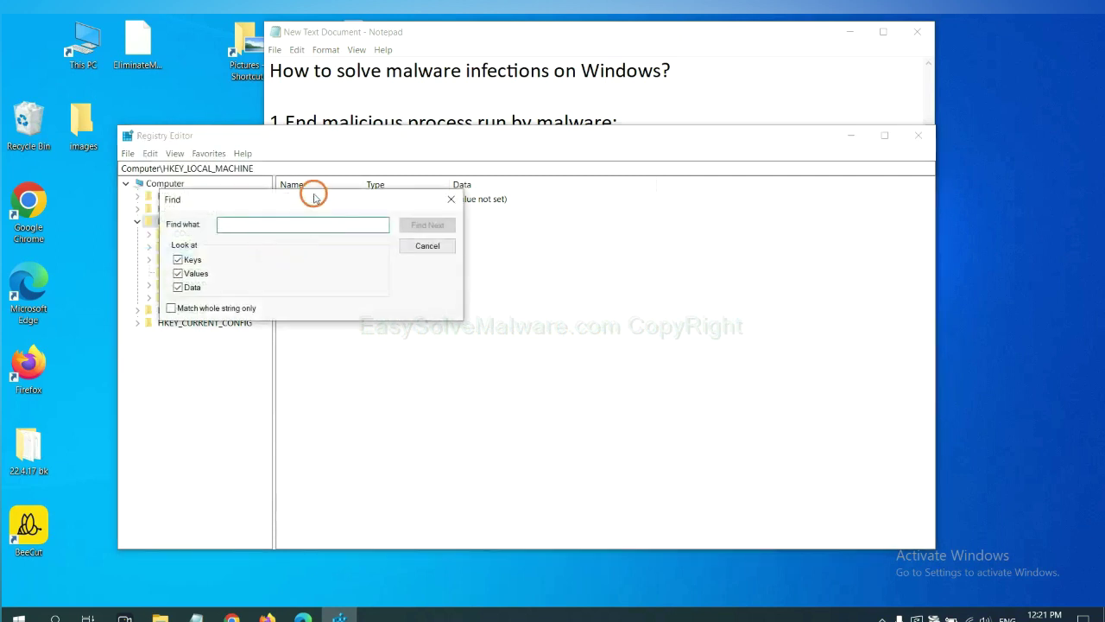
drag(316, 196, 429, 221)
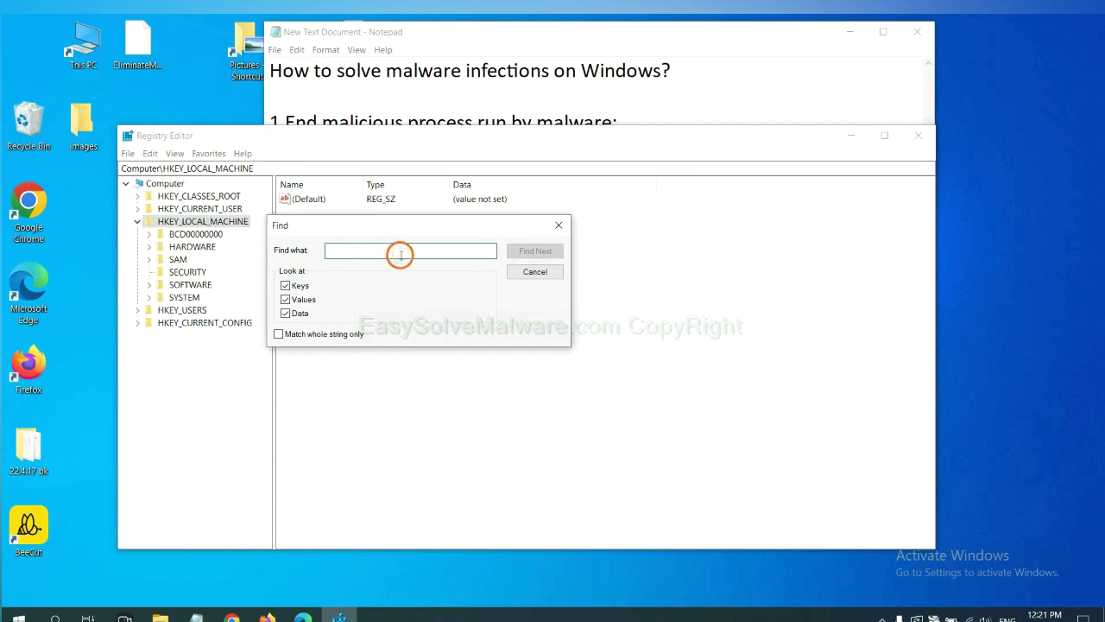
text(be)
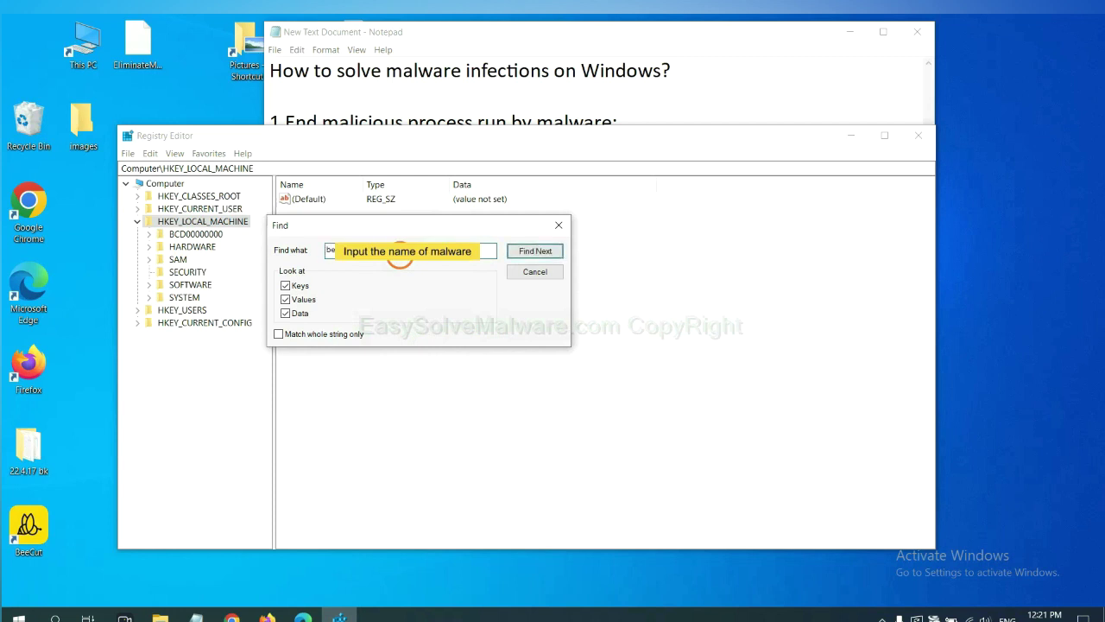
click(531, 251)
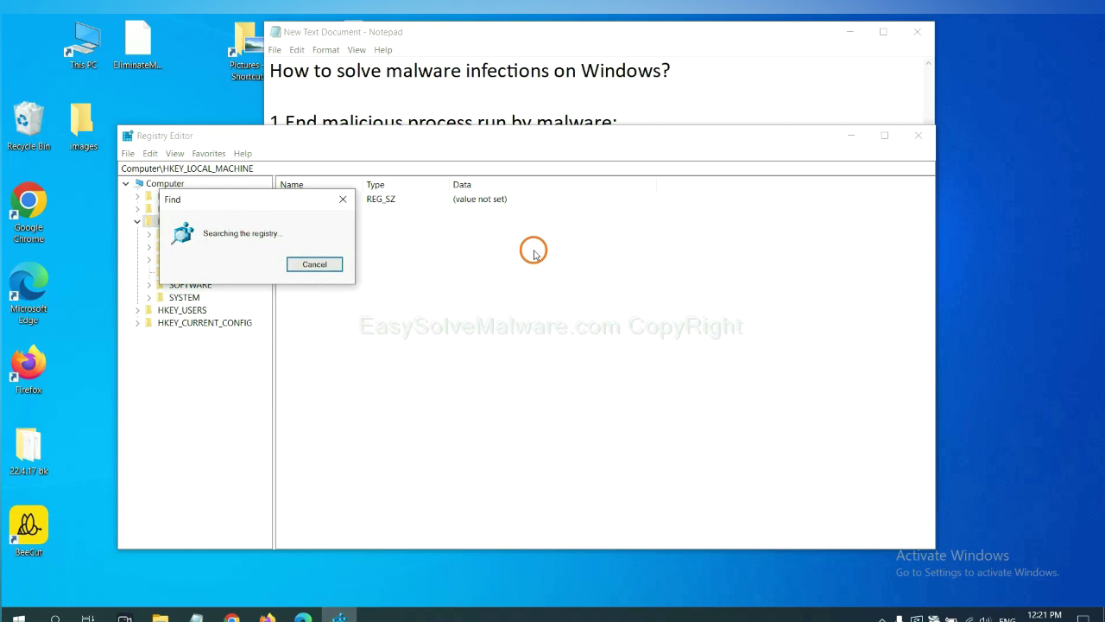
drag(271, 188, 443, 190)
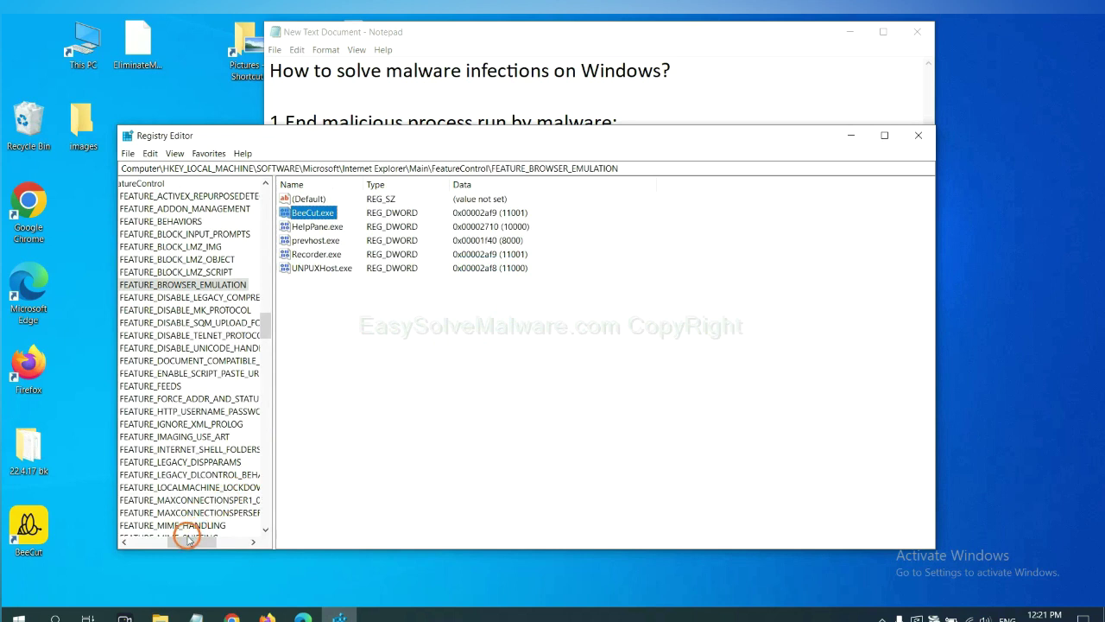
drag(189, 542, 178, 540)
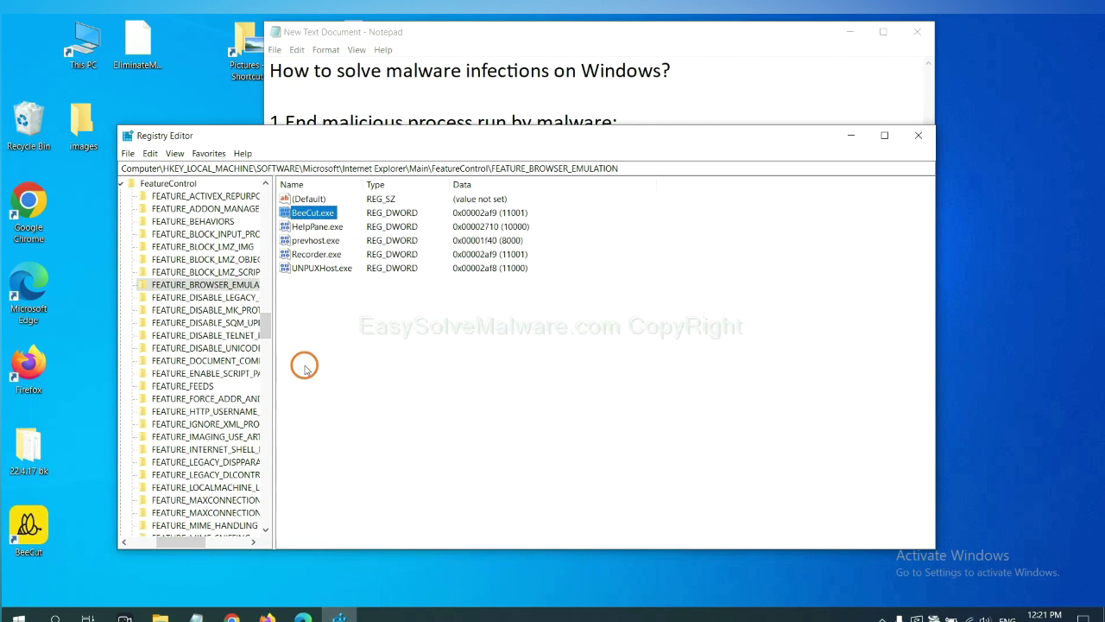
right_click(225, 284)
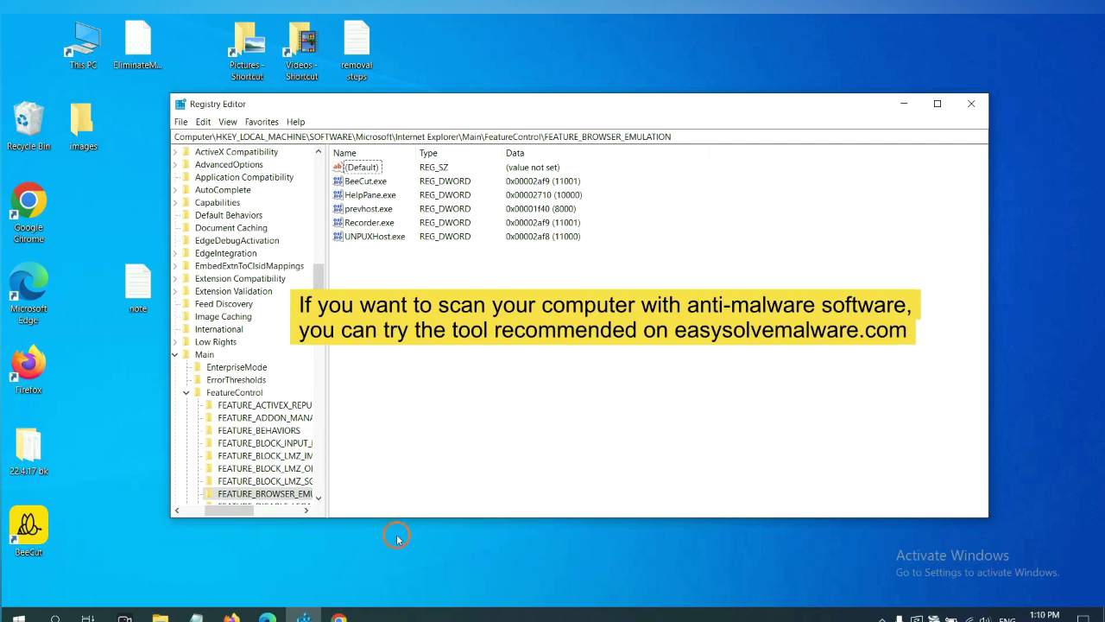
Step: Bring the easysolvemalware.com guide forward in Chrome and review its Quick Menu of Windows removal steps
click(345, 614)
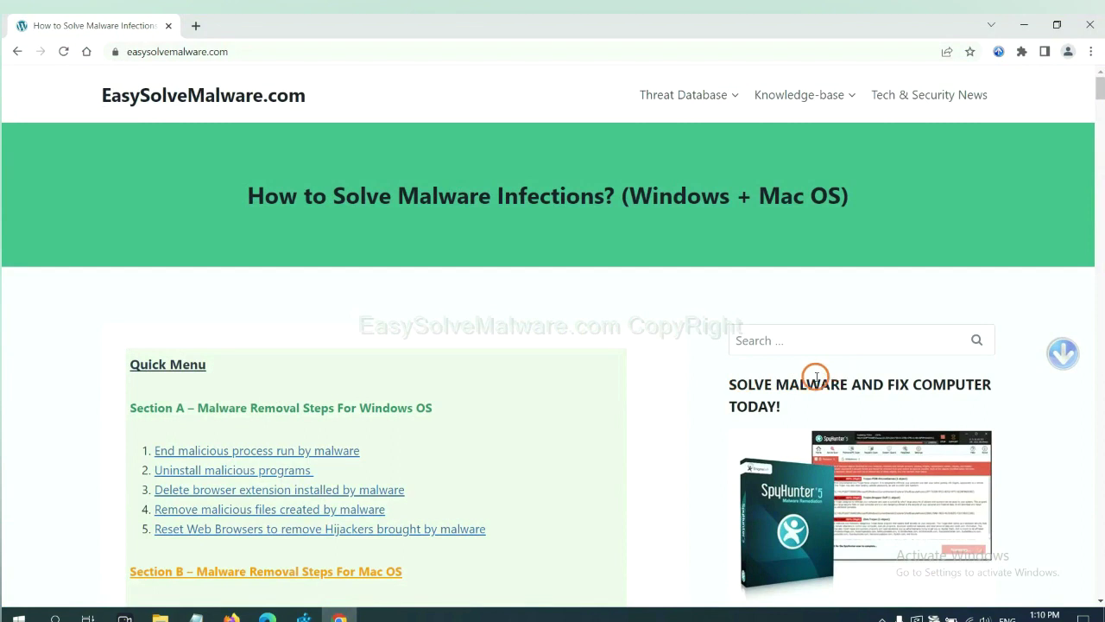
scroll(803, 401, down, 2)
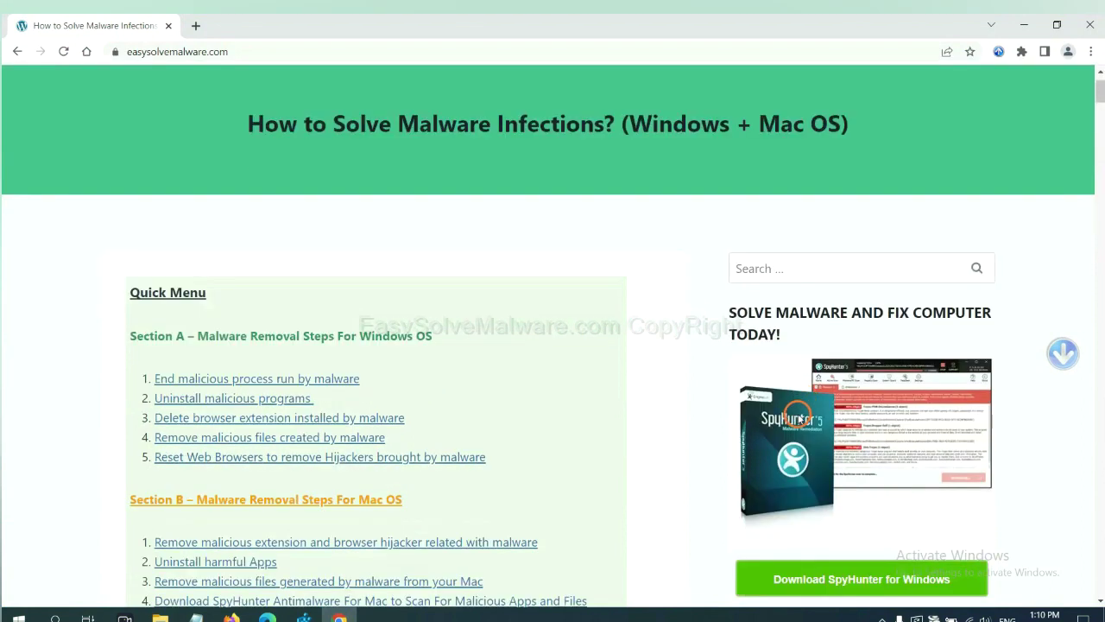
scroll(799, 415, up, 1)
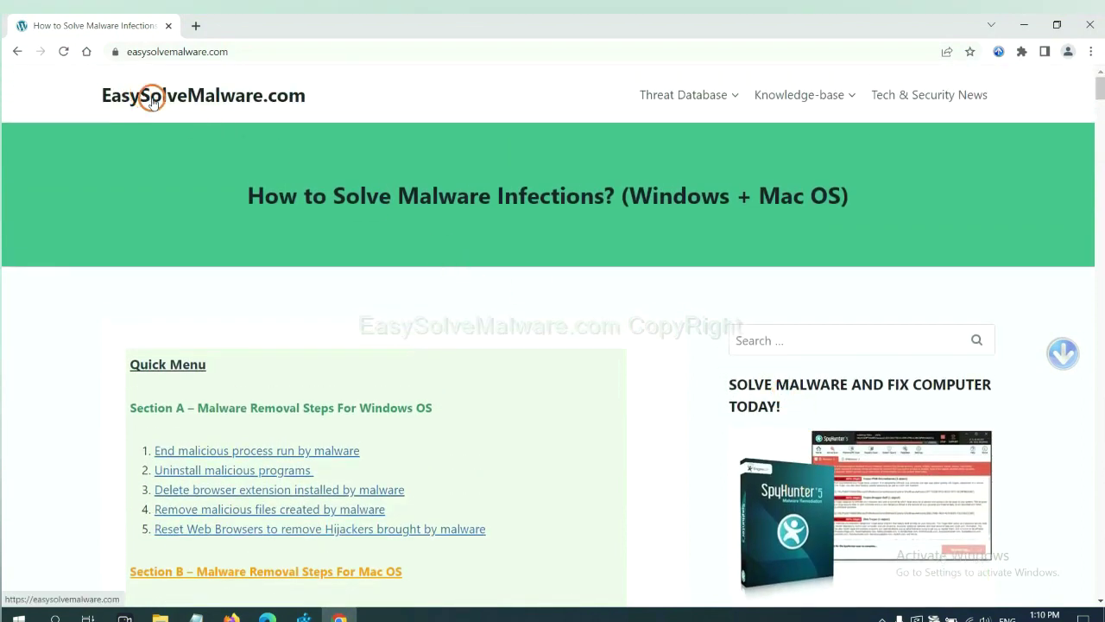
scroll(903, 436, down, 3)
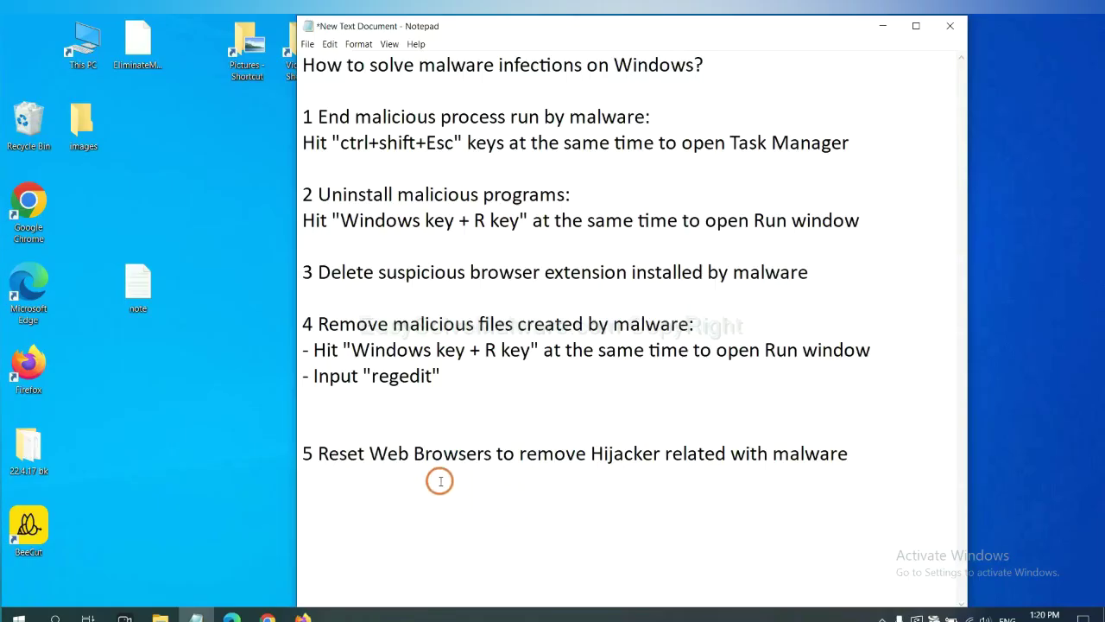
Step: Search Chrome's settings for 're' and confirm restoring settings to their original defaults
click(268, 617)
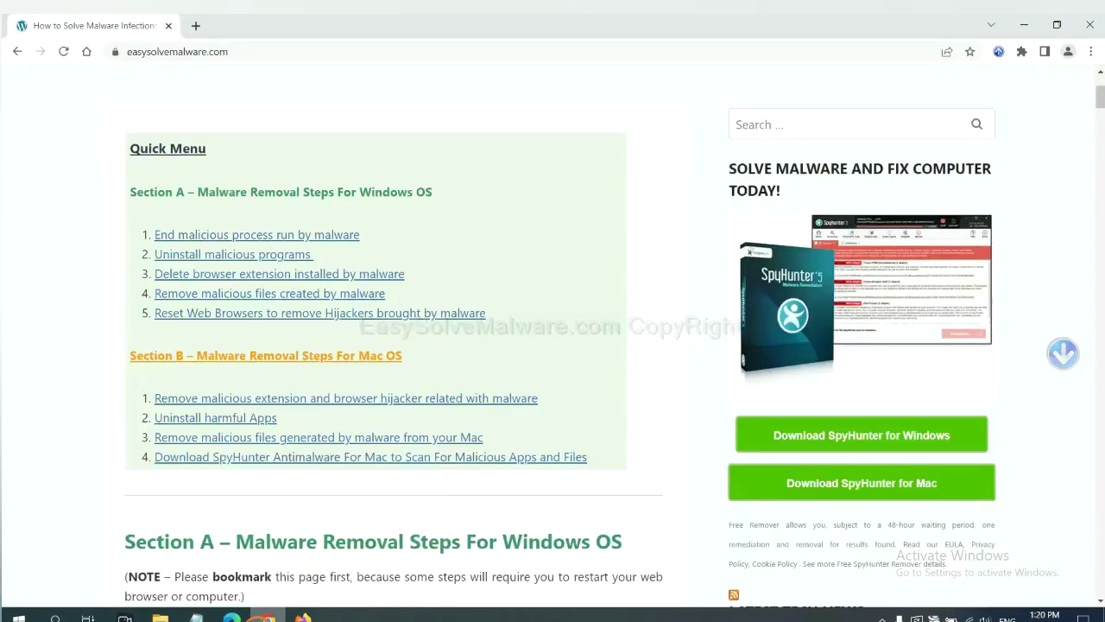
click(1093, 54)
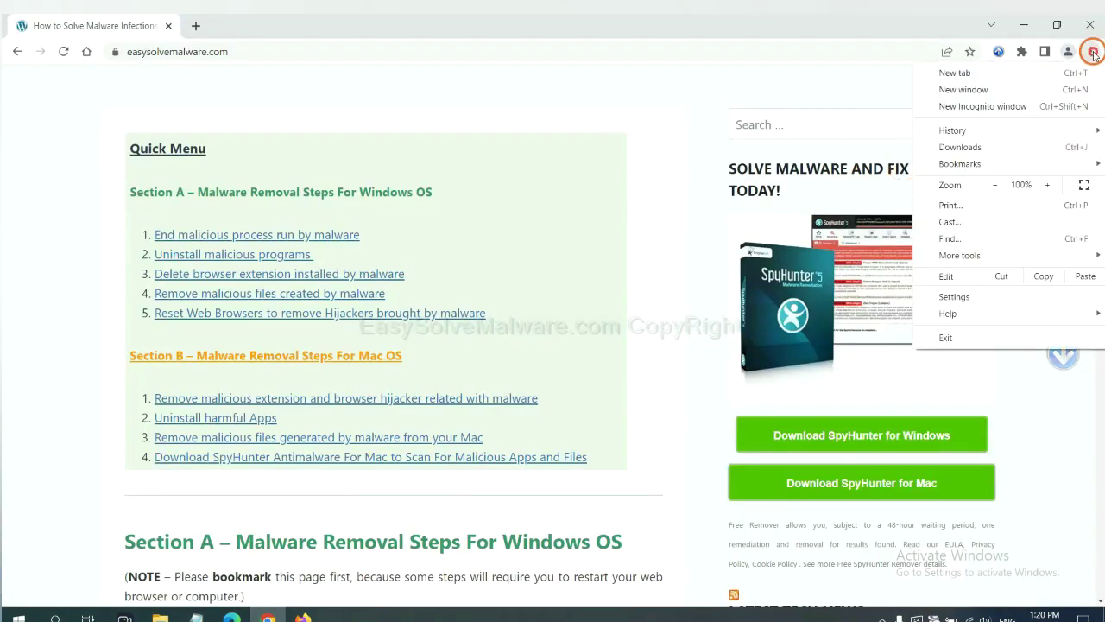
click(957, 297)
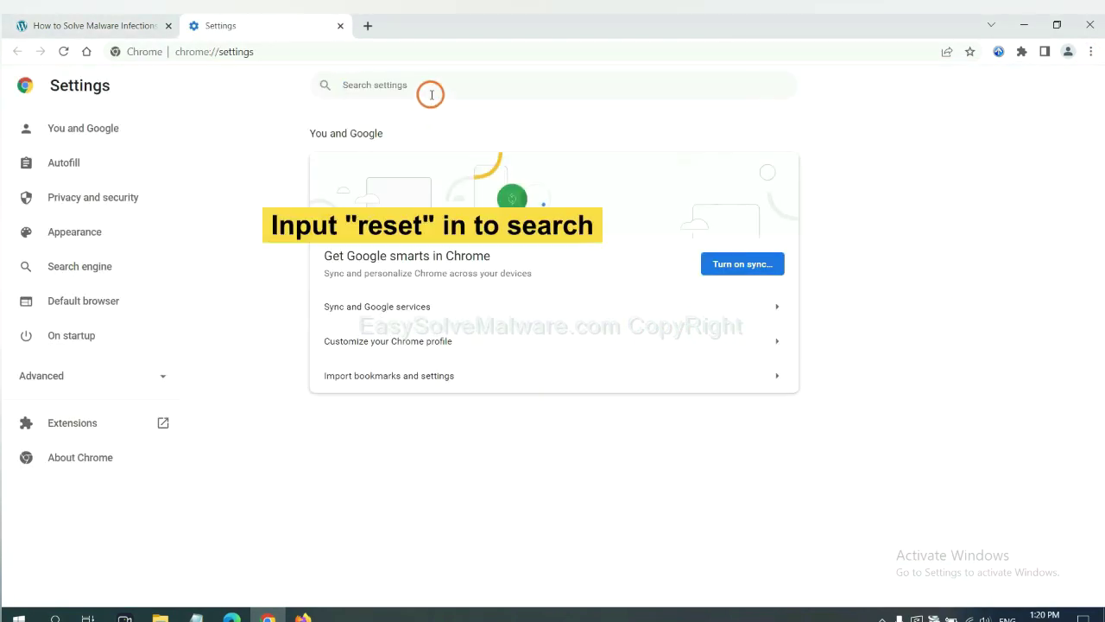
text(reset)
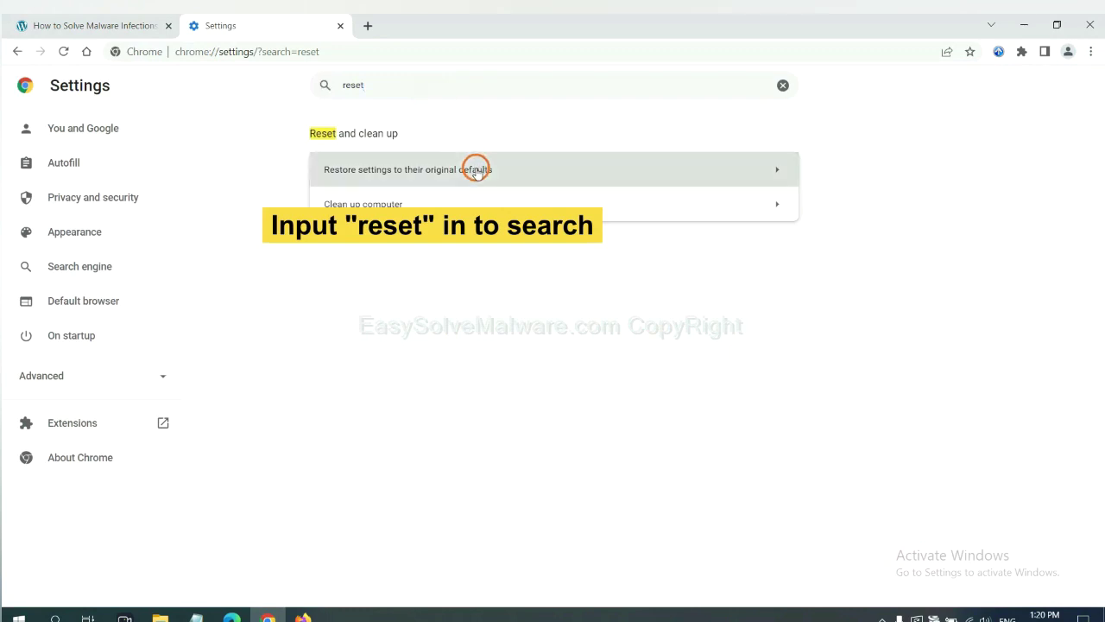
click(475, 170)
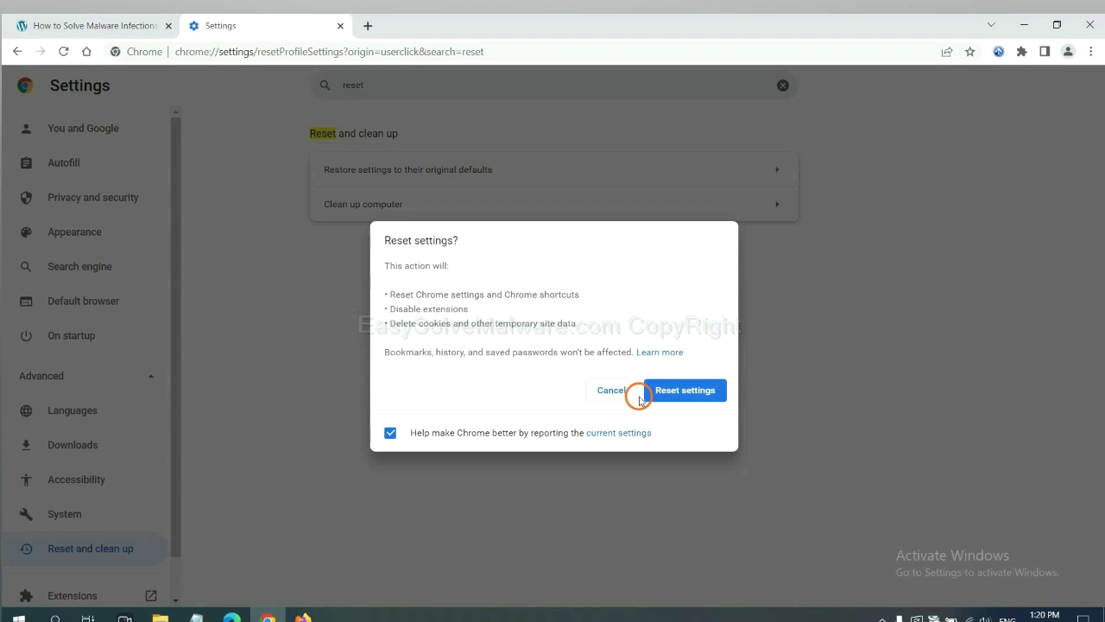
click(306, 615)
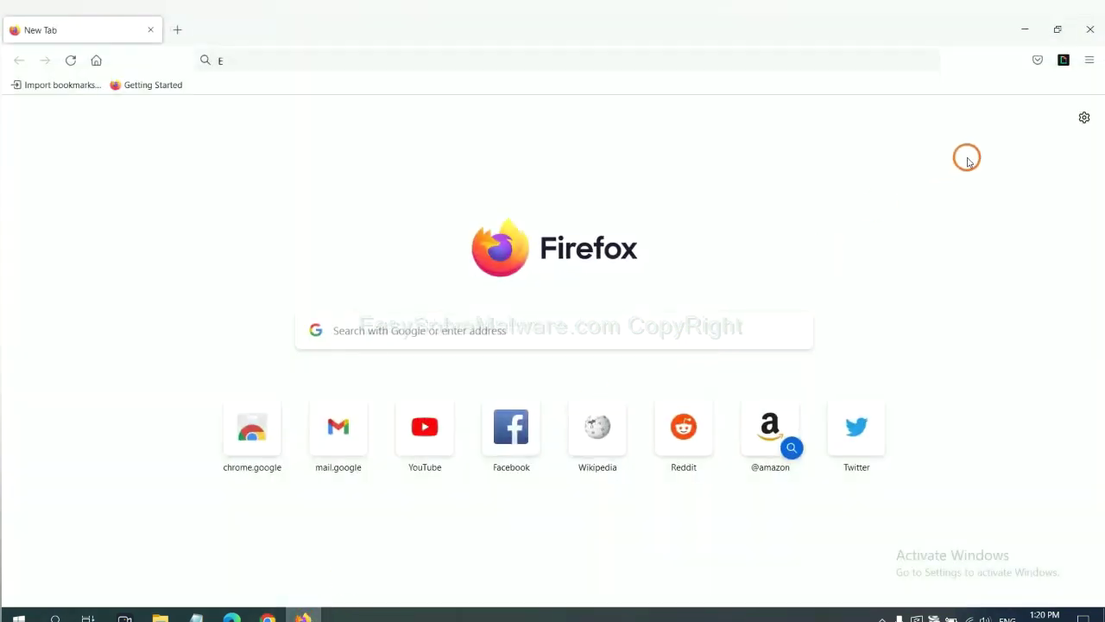
Step: Use Refresh Firefox on the Troubleshooting Information page and confirm it
click(1089, 62)
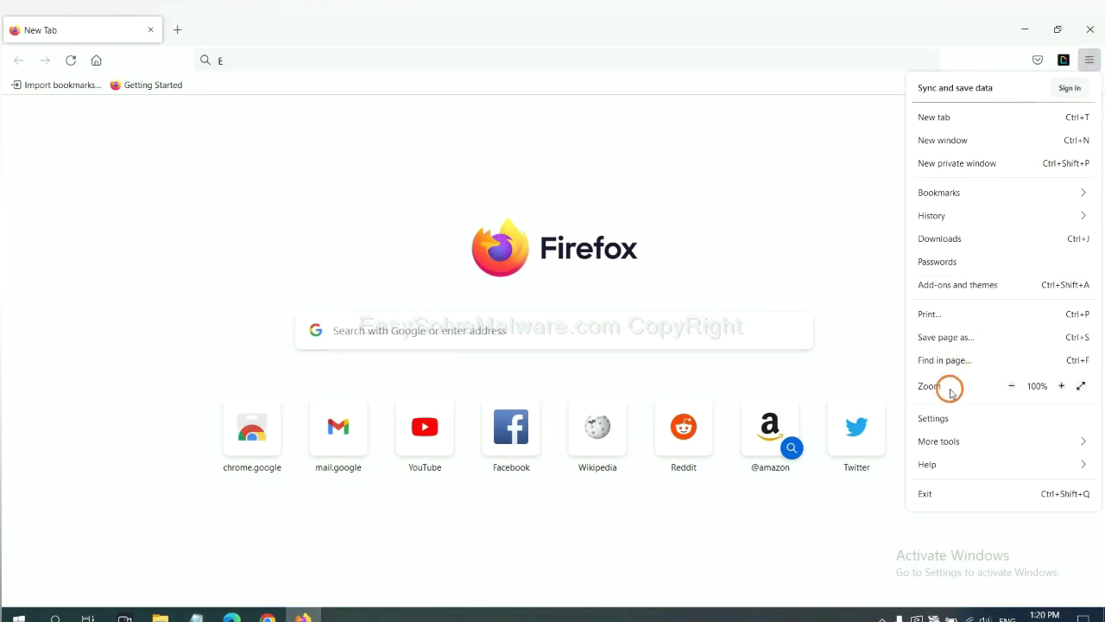
click(952, 464)
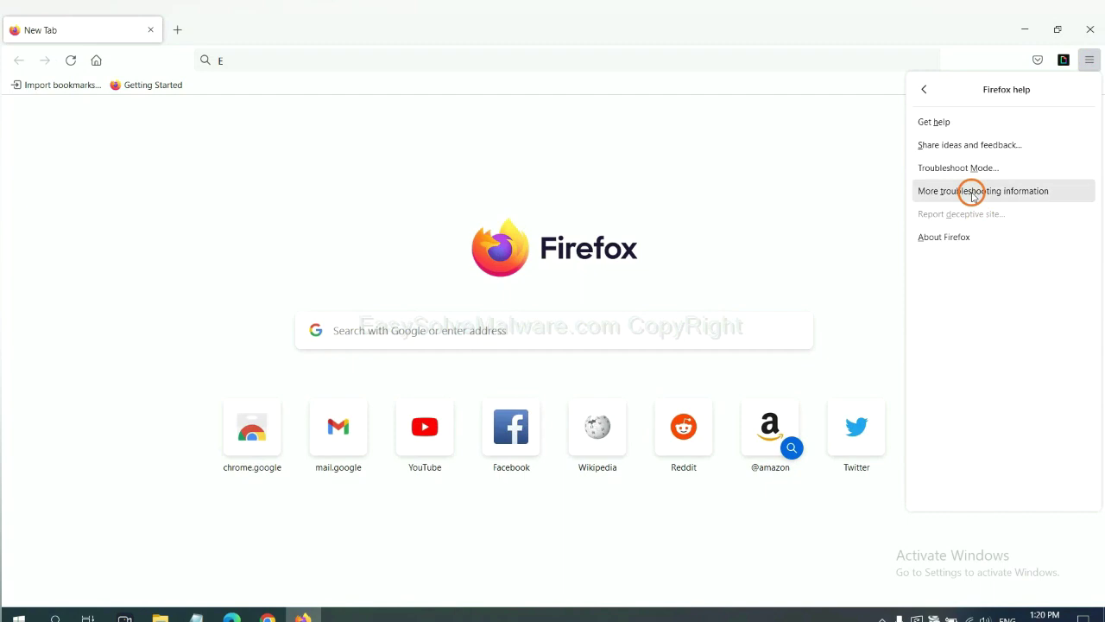
click(974, 192)
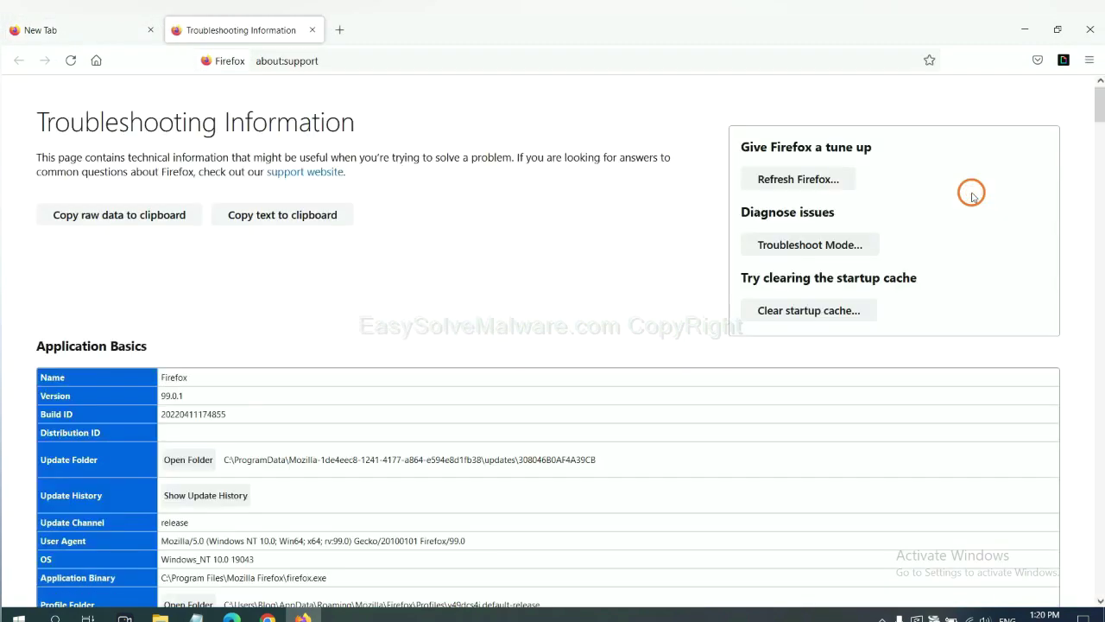
click(778, 183)
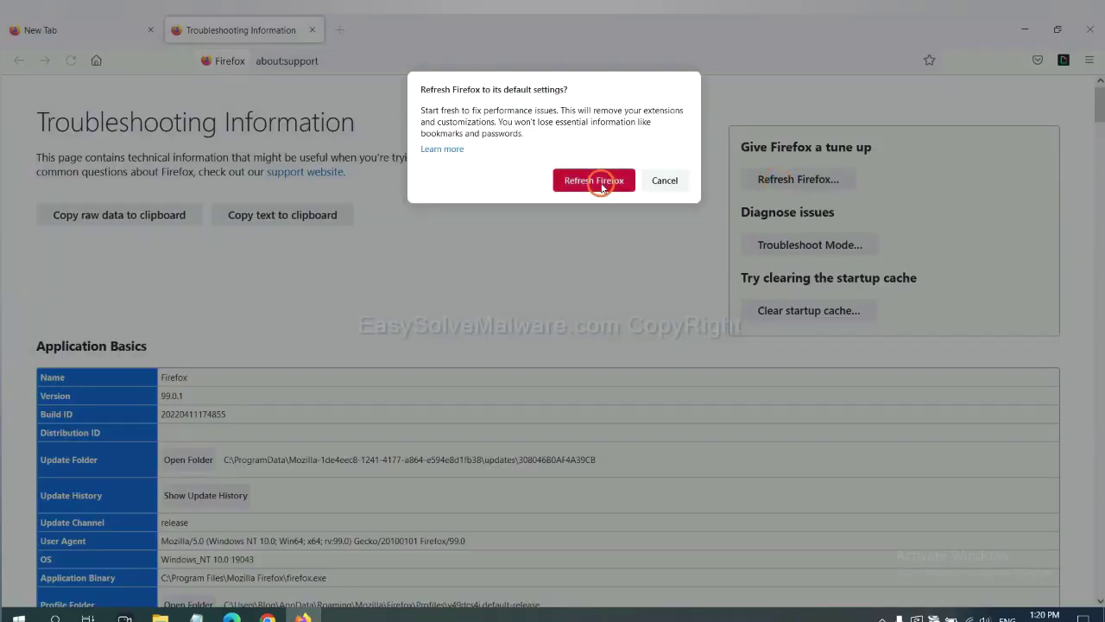
click(231, 616)
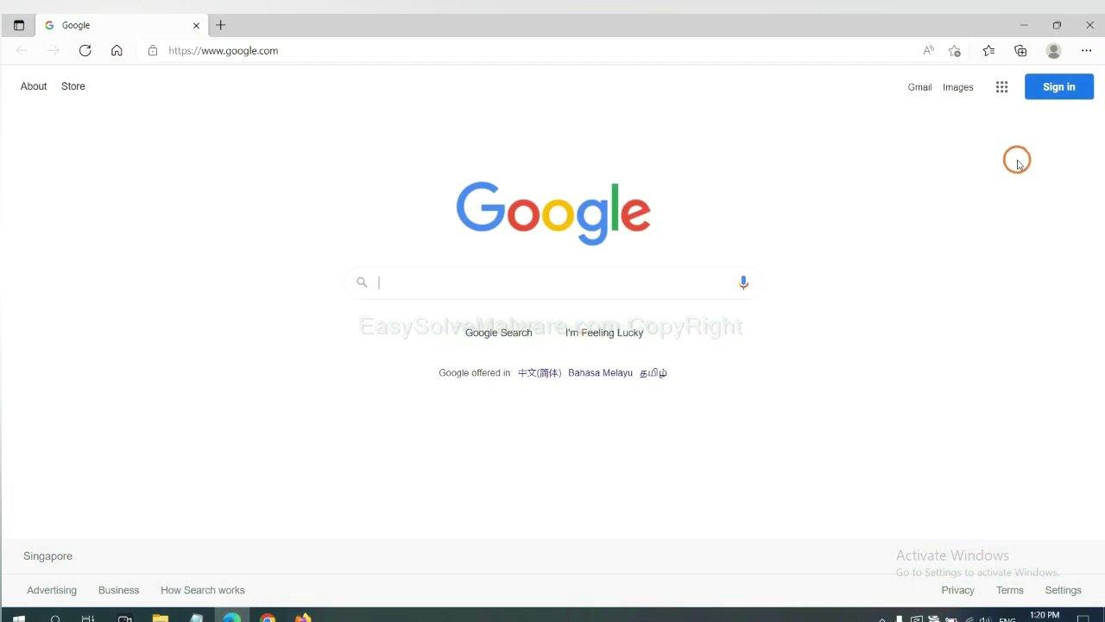
Step: Search Edge's settings for 'reset' and choose Restore settings to their default values
click(1086, 51)
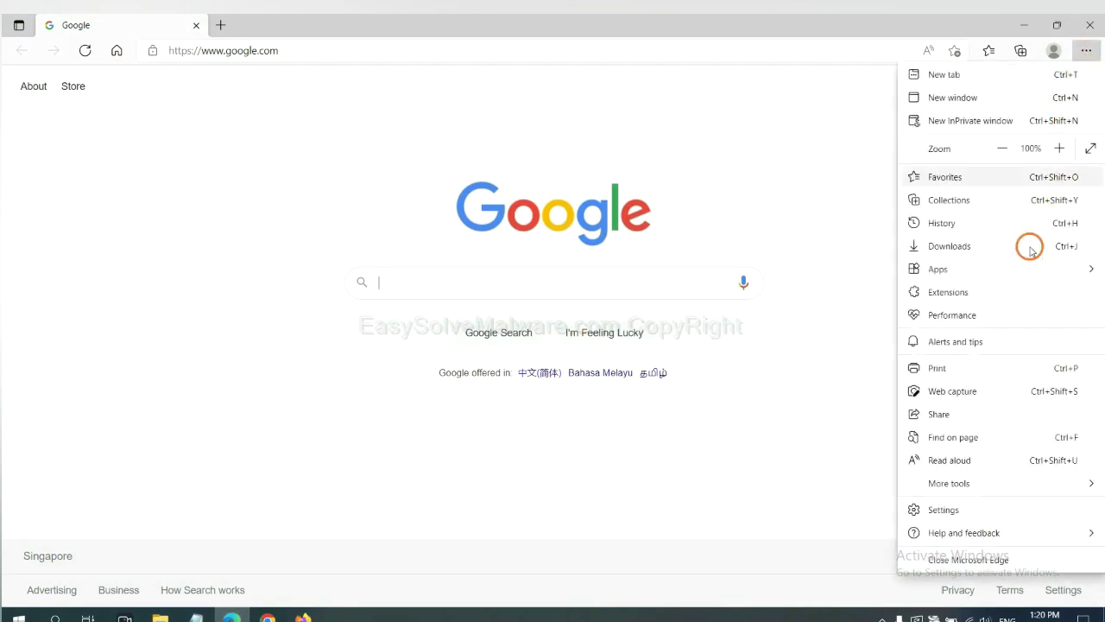
click(955, 511)
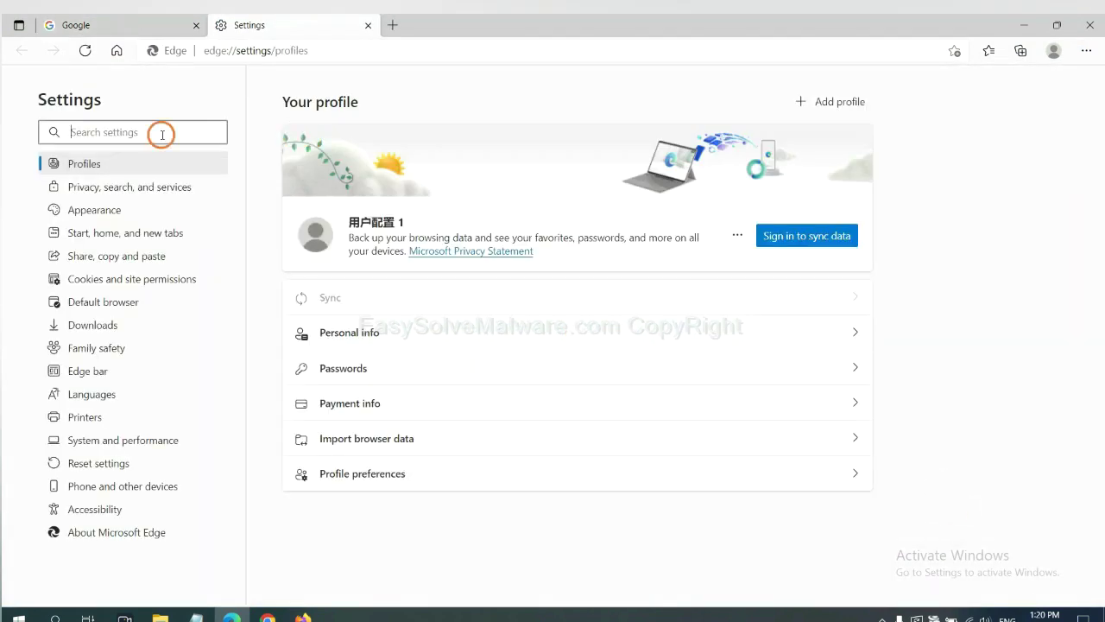
text(re)
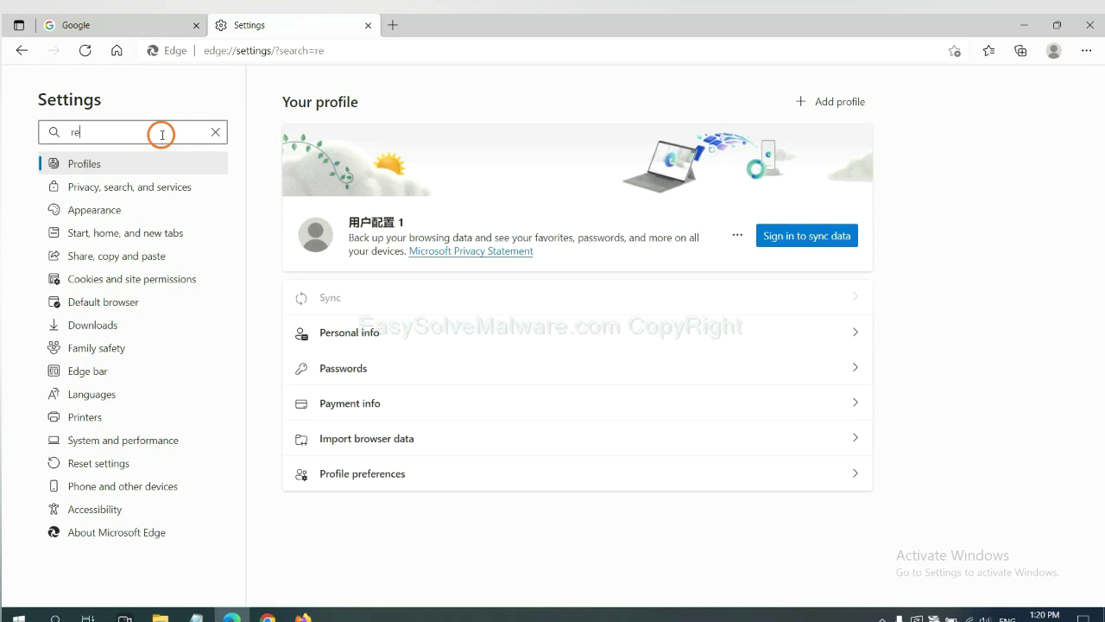
text(set)
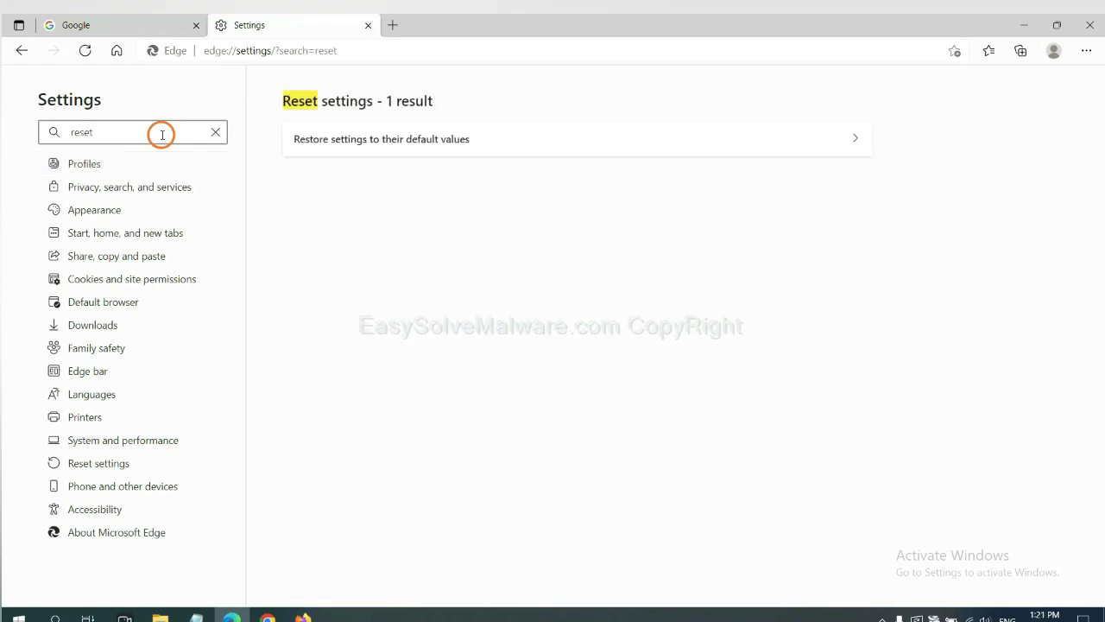
click(389, 138)
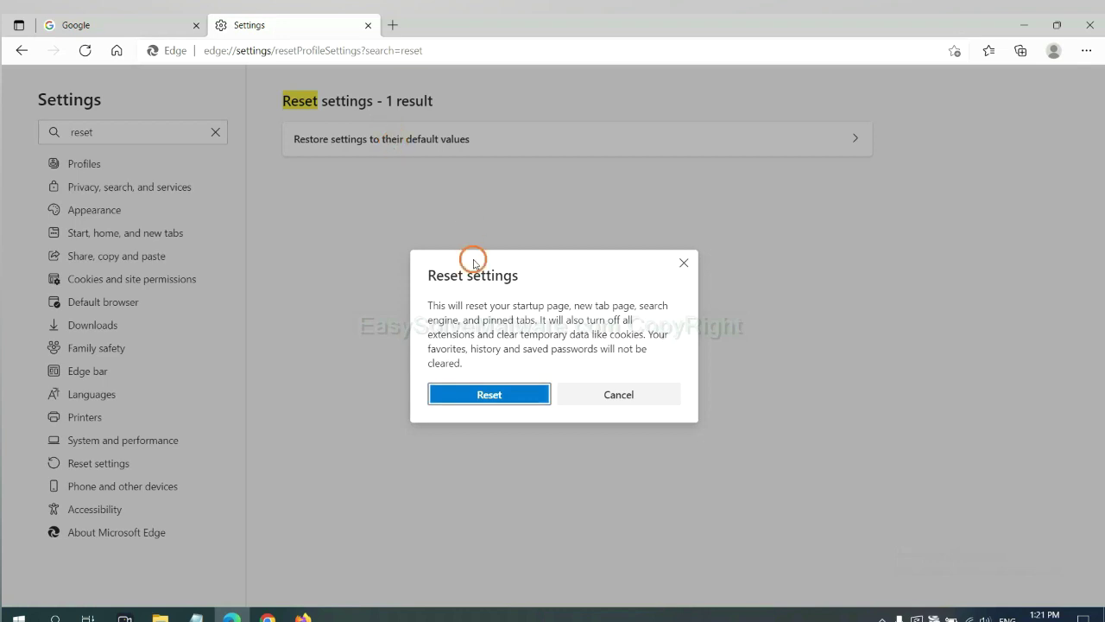